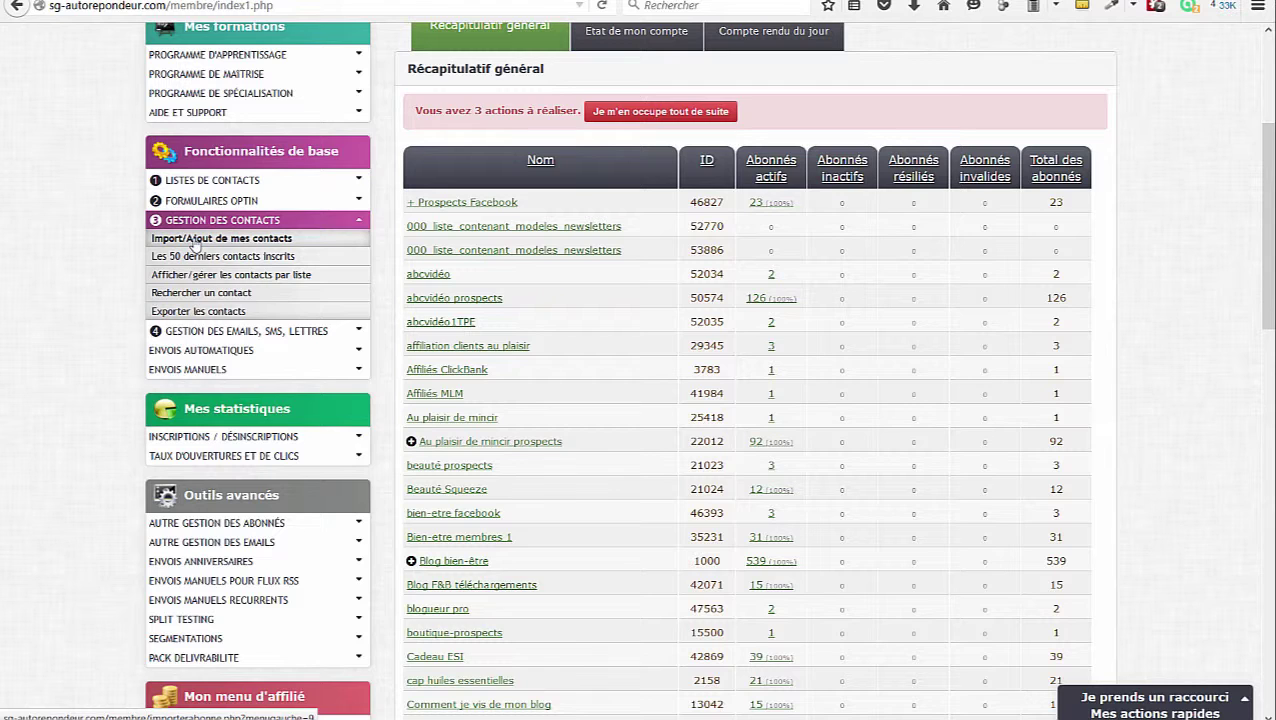
# Open the contact import and add page and review the options for sign-up forms, the SG API and one-by-one contact addition
pyautogui.click(190, 243)
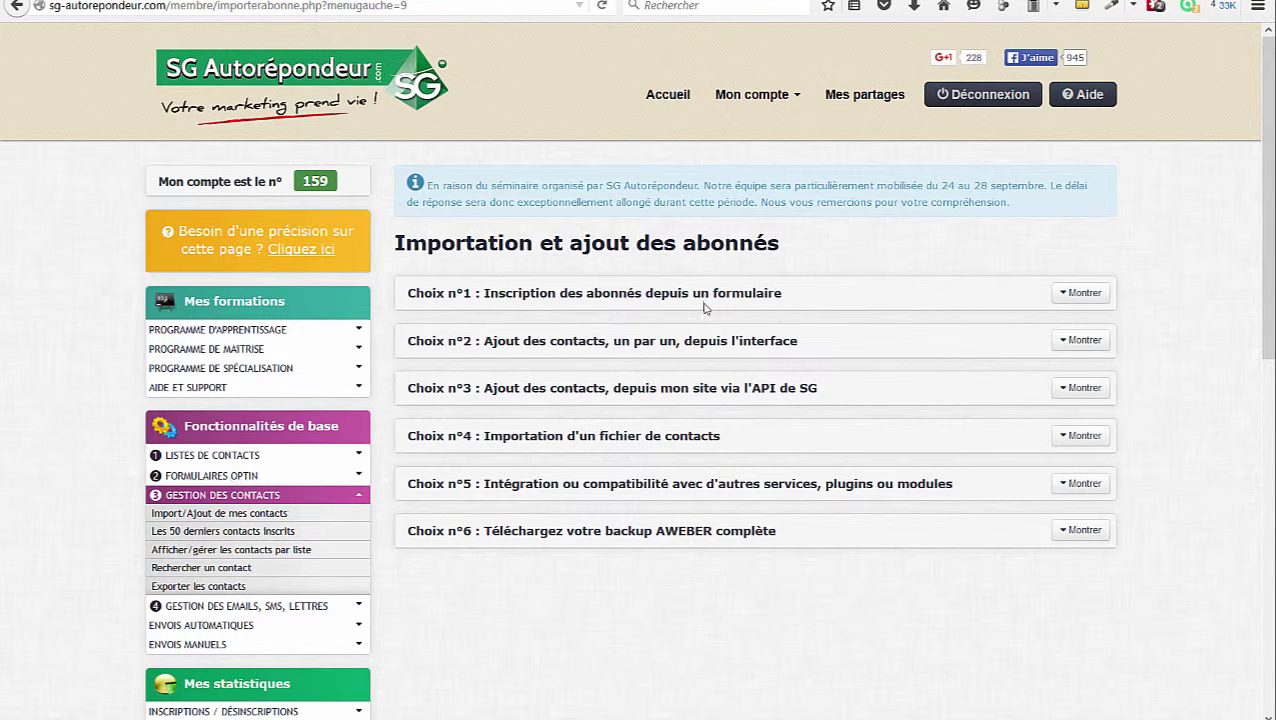
pyautogui.click(1084, 297)
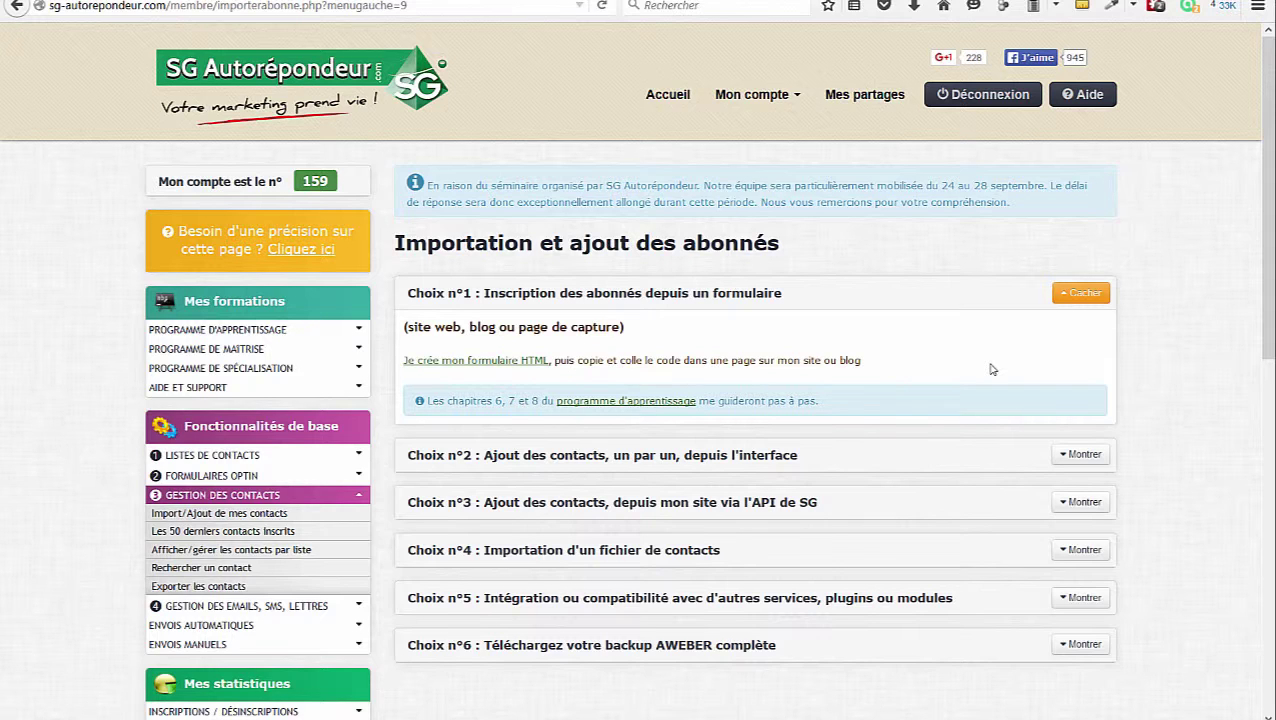
pyautogui.click(1082, 501)
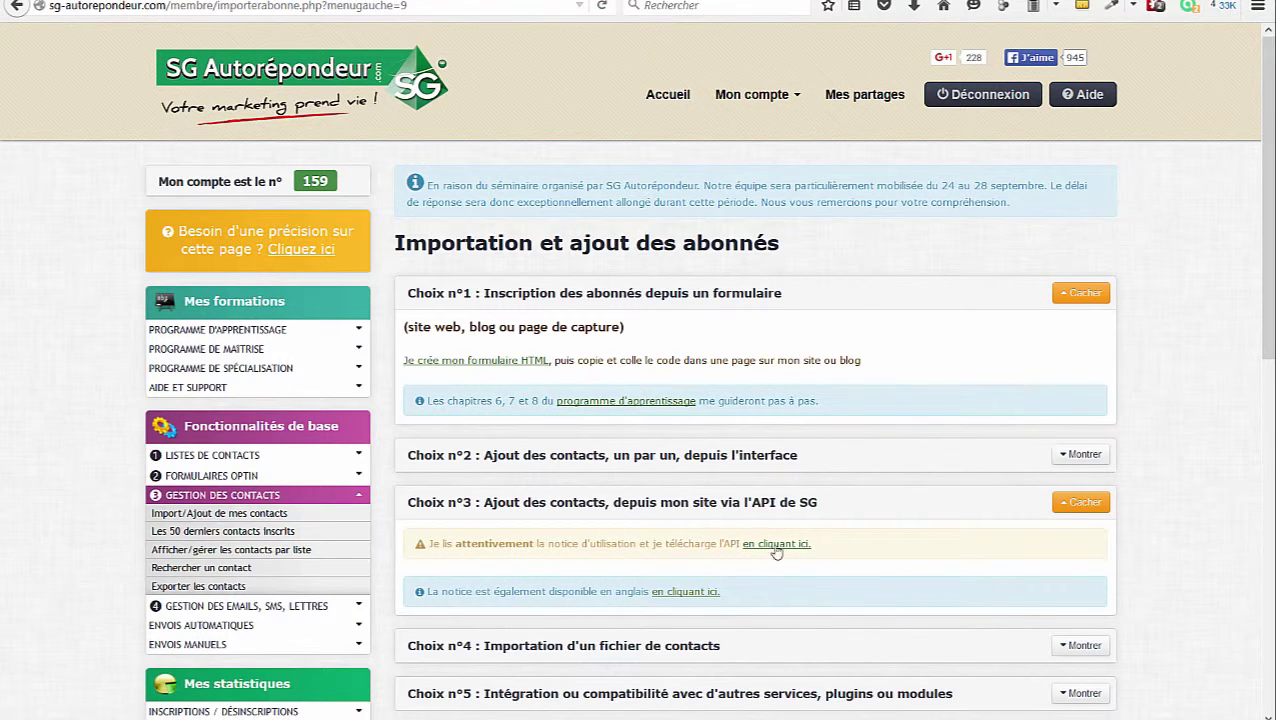
pyautogui.click(1078, 503)
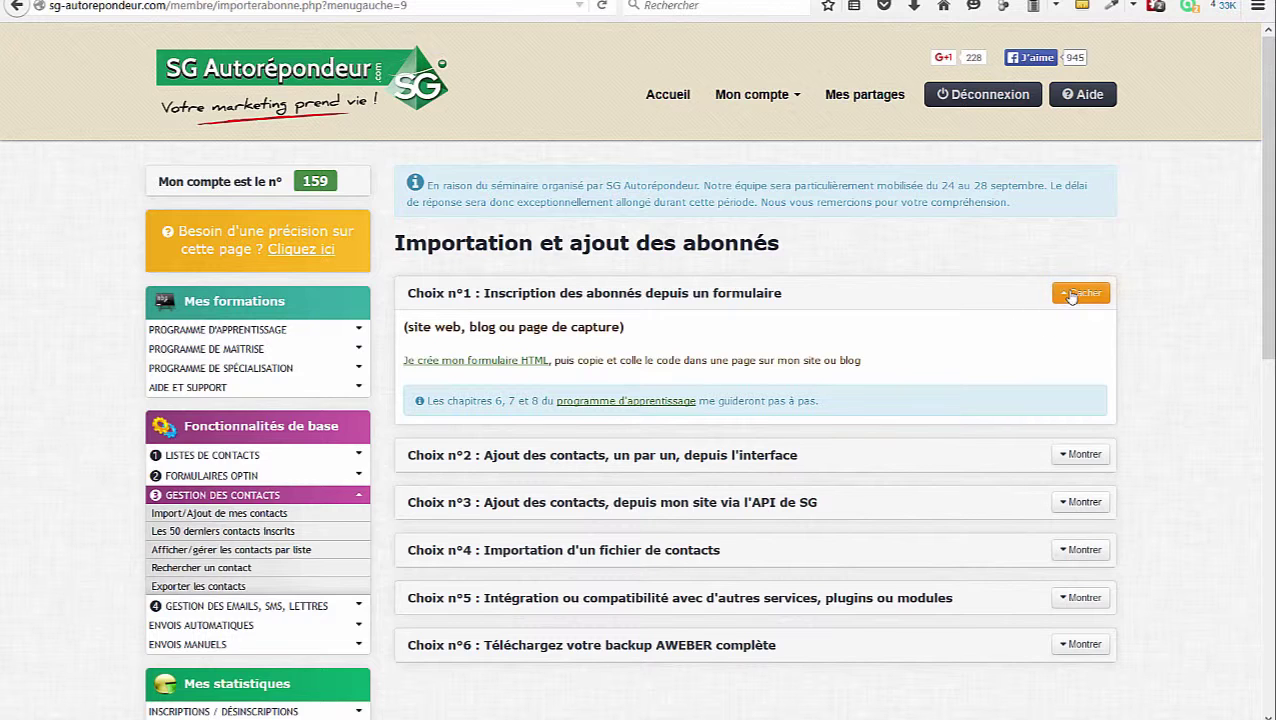
pyautogui.click(1080, 293)
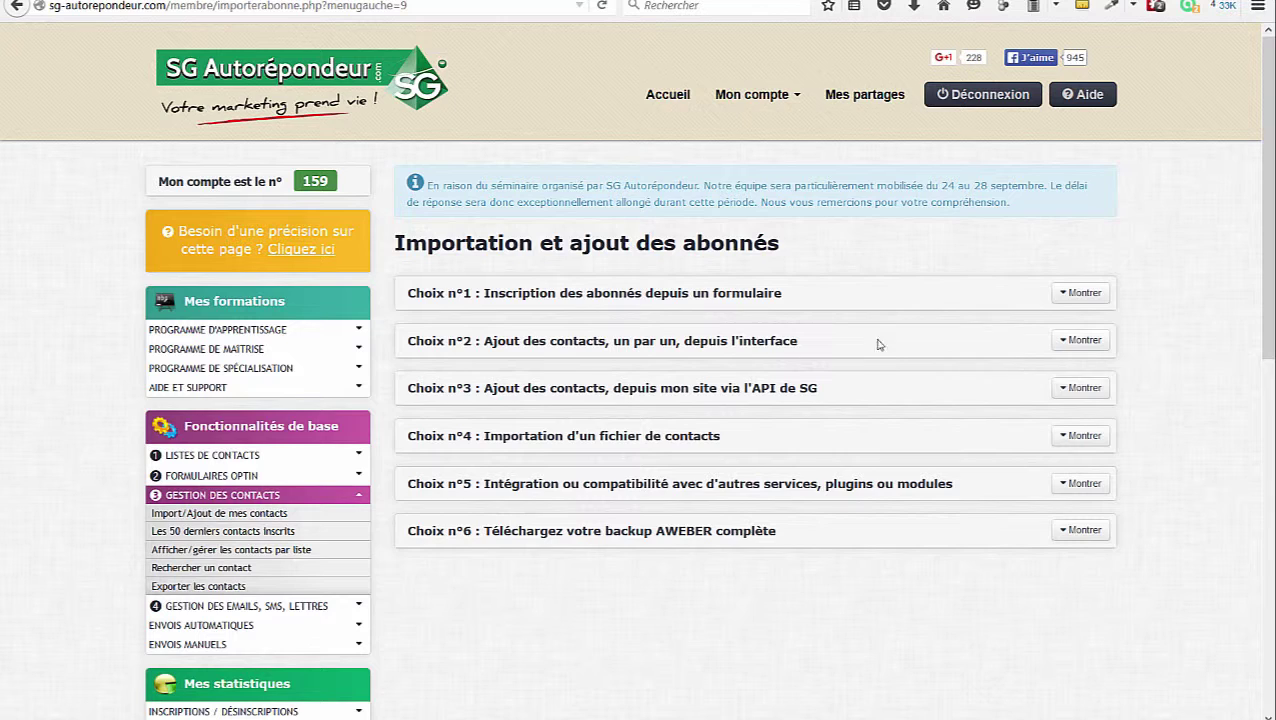
pyautogui.click(1070, 341)
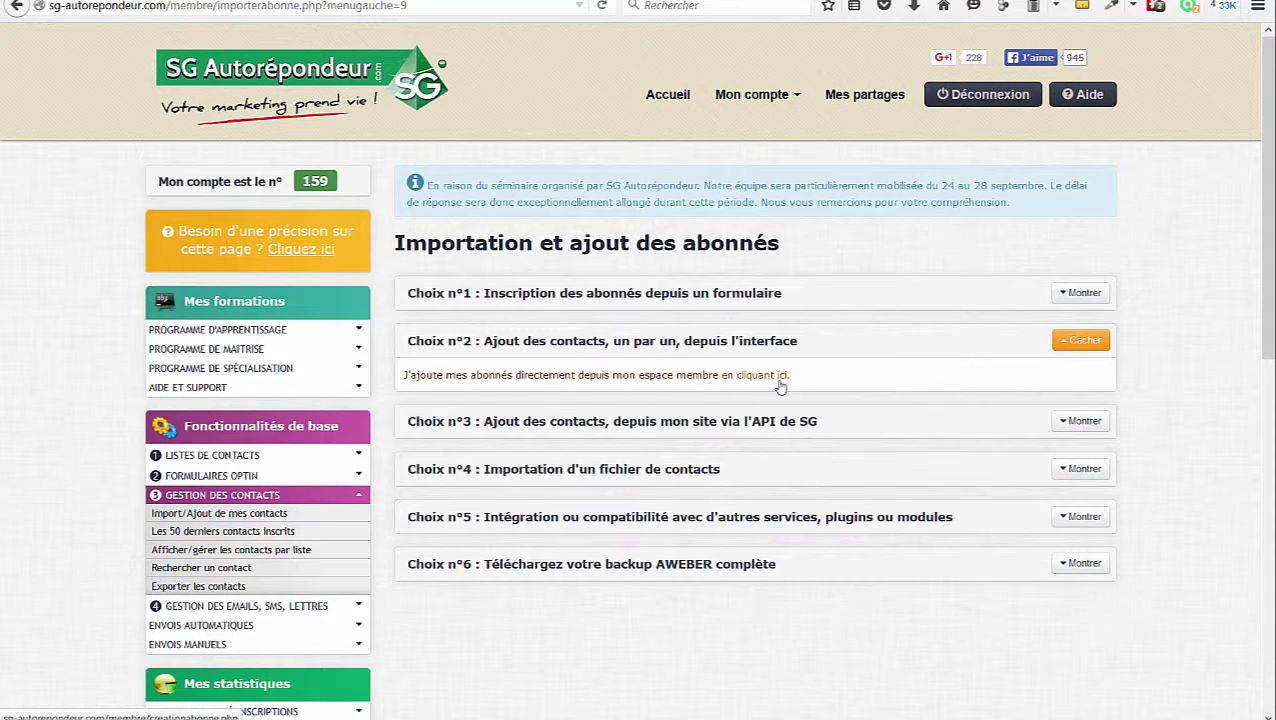
pyautogui.click(1065, 343)
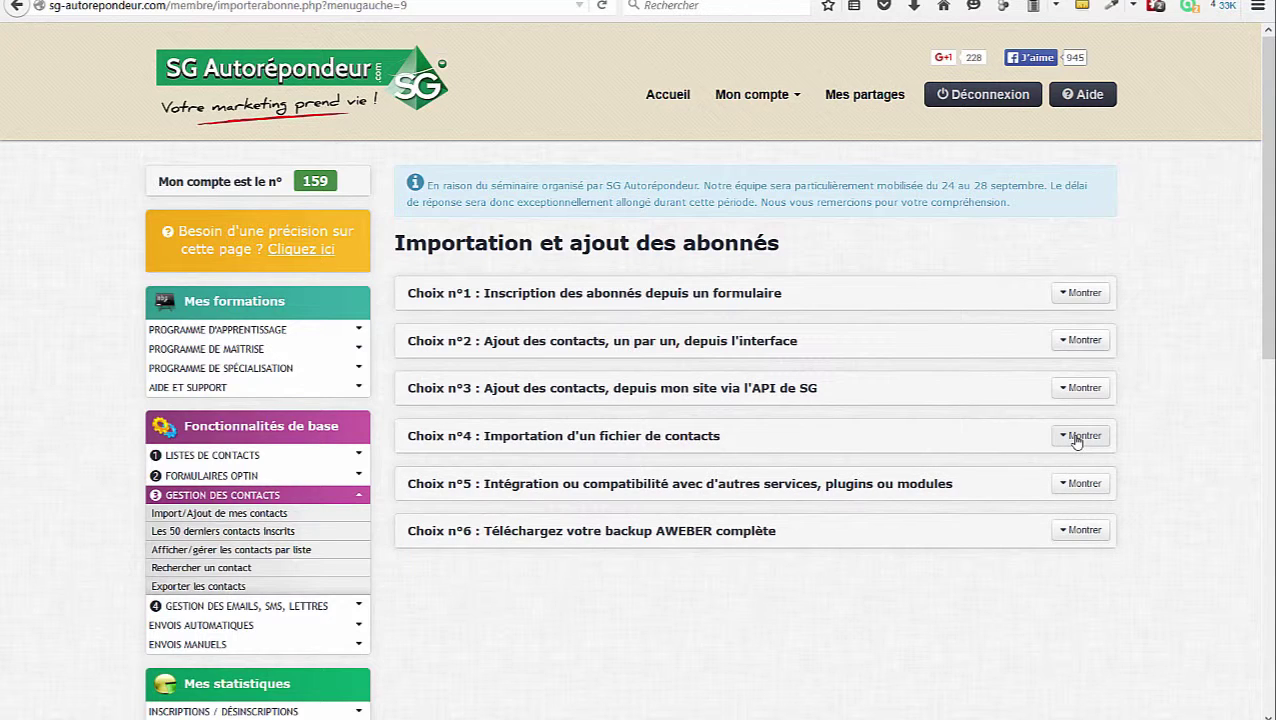
# Review the AWEBER backup option and start a contact file import through choice n°4
pyautogui.click(1076, 442)
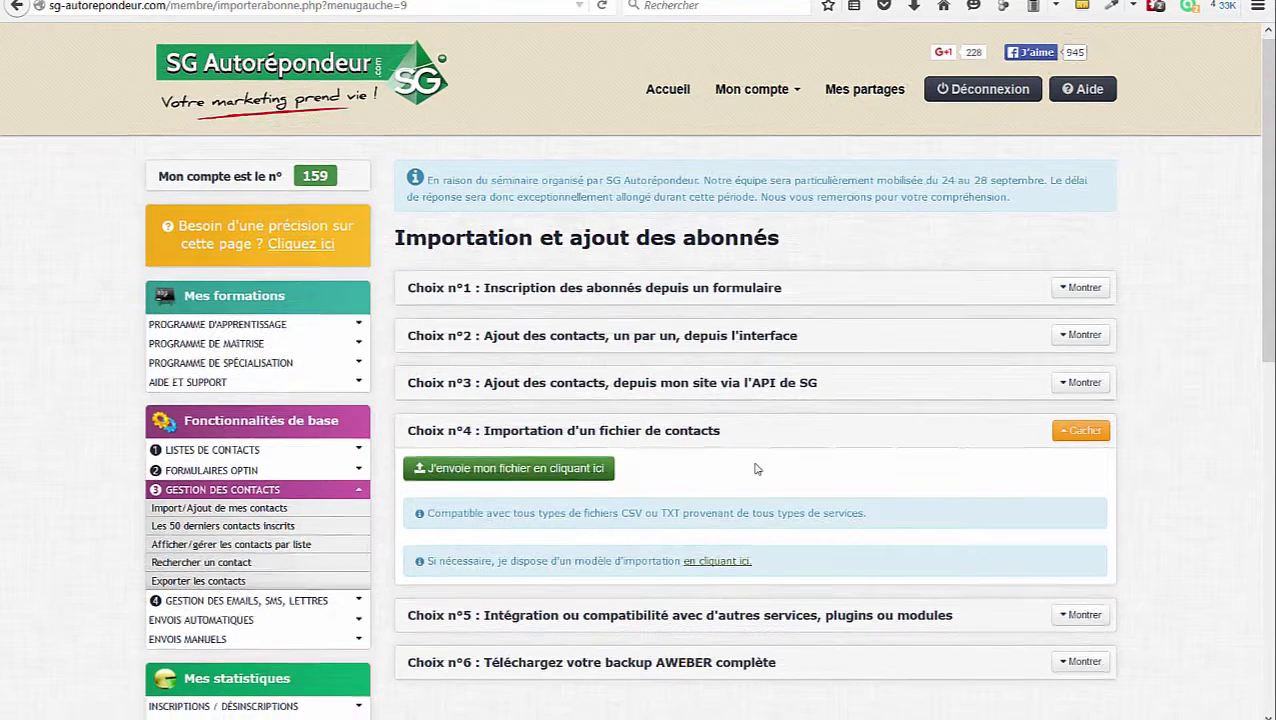
pyautogui.scroll(-2, 757, 469)
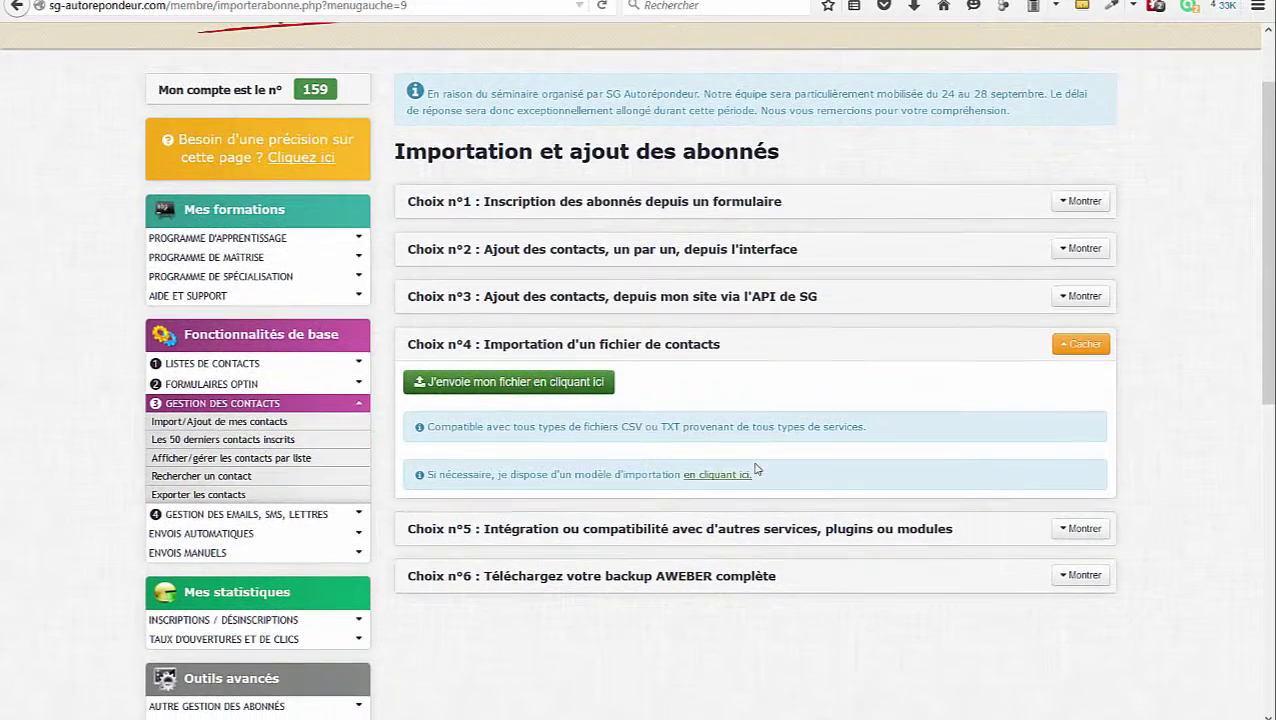
pyautogui.click(1078, 528)
pyautogui.scroll(-3, 880, 450)
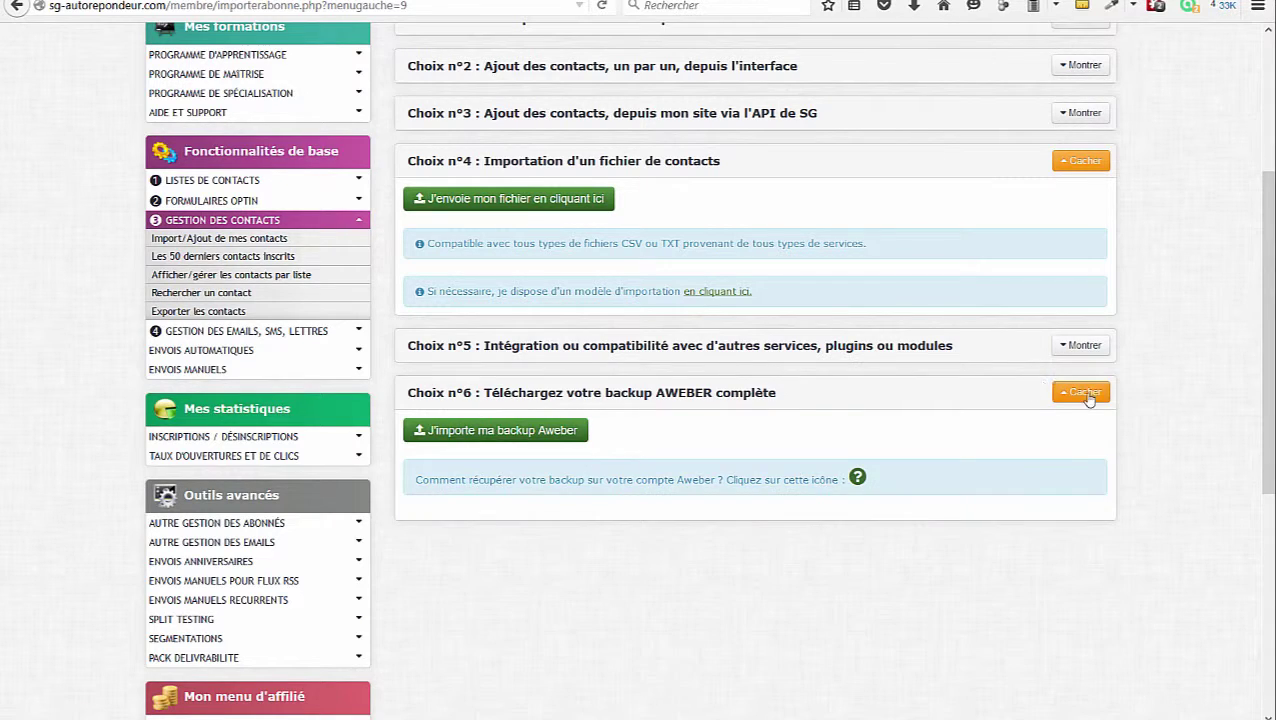
pyautogui.click(1085, 392)
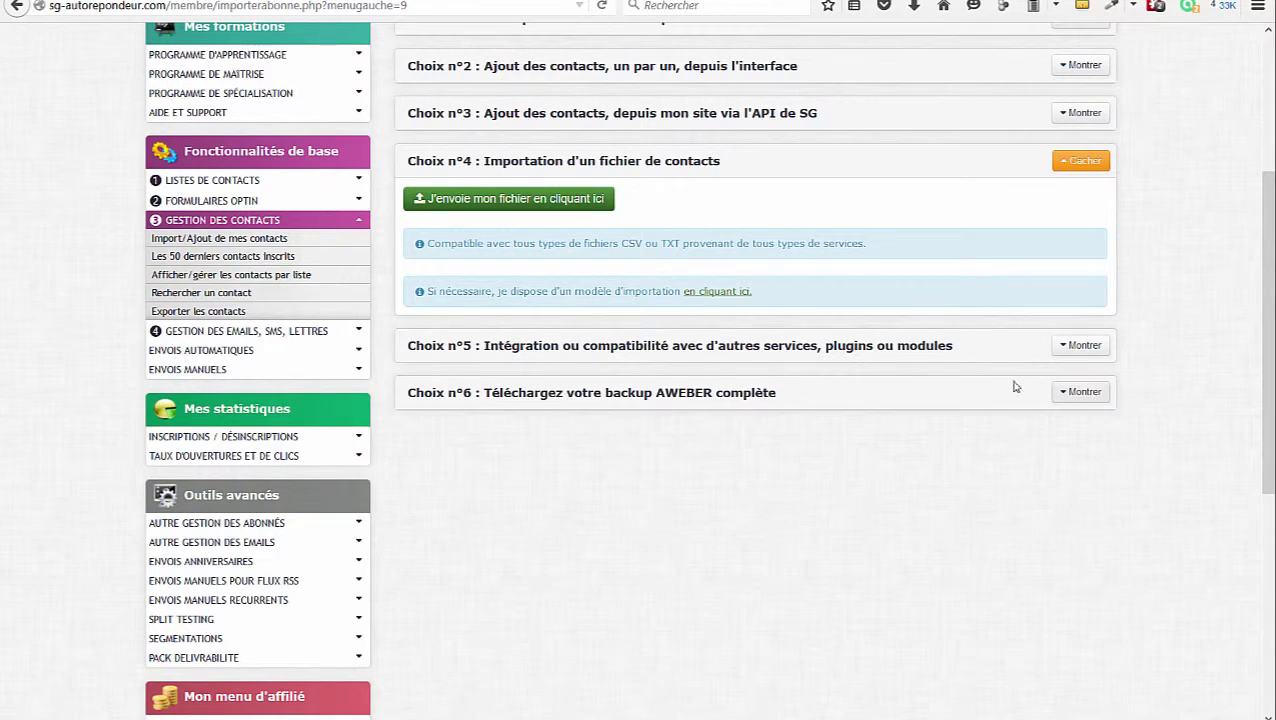
pyautogui.click(502, 199)
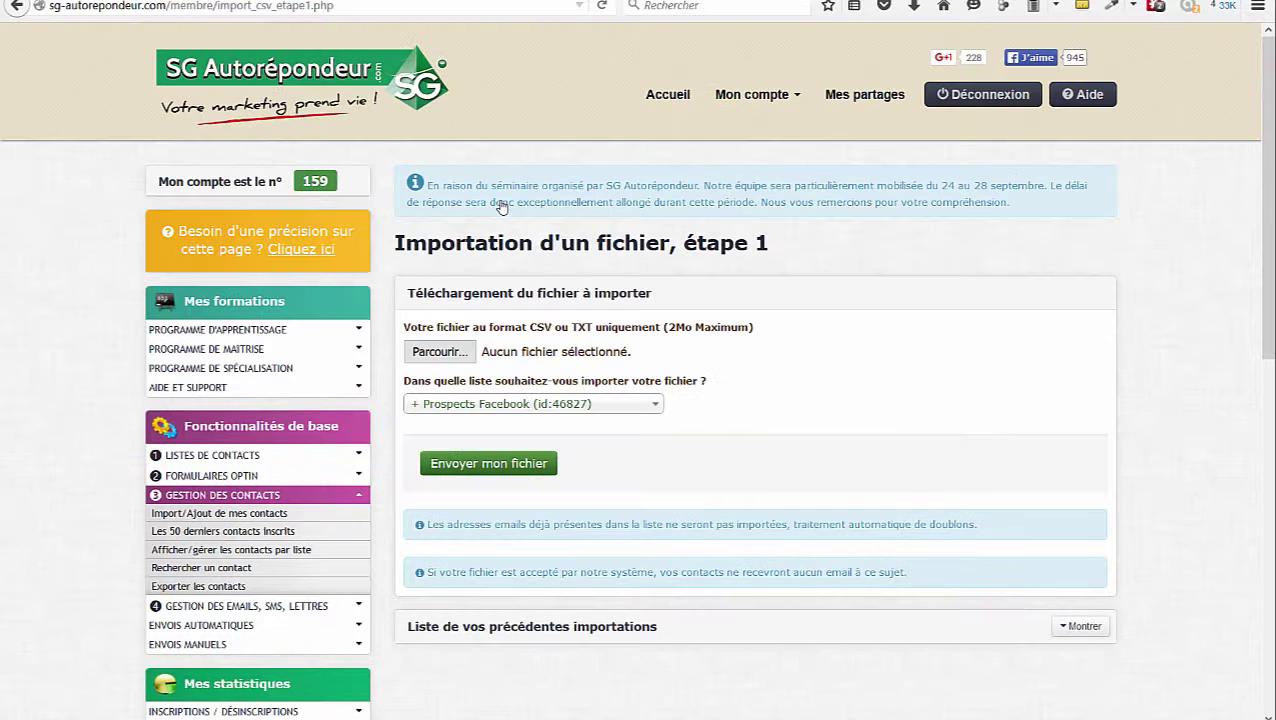
# Choose the Liste_autorépondeur CSV file from the mimi folder on the Desktop as the file to import
pyautogui.click(441, 352)
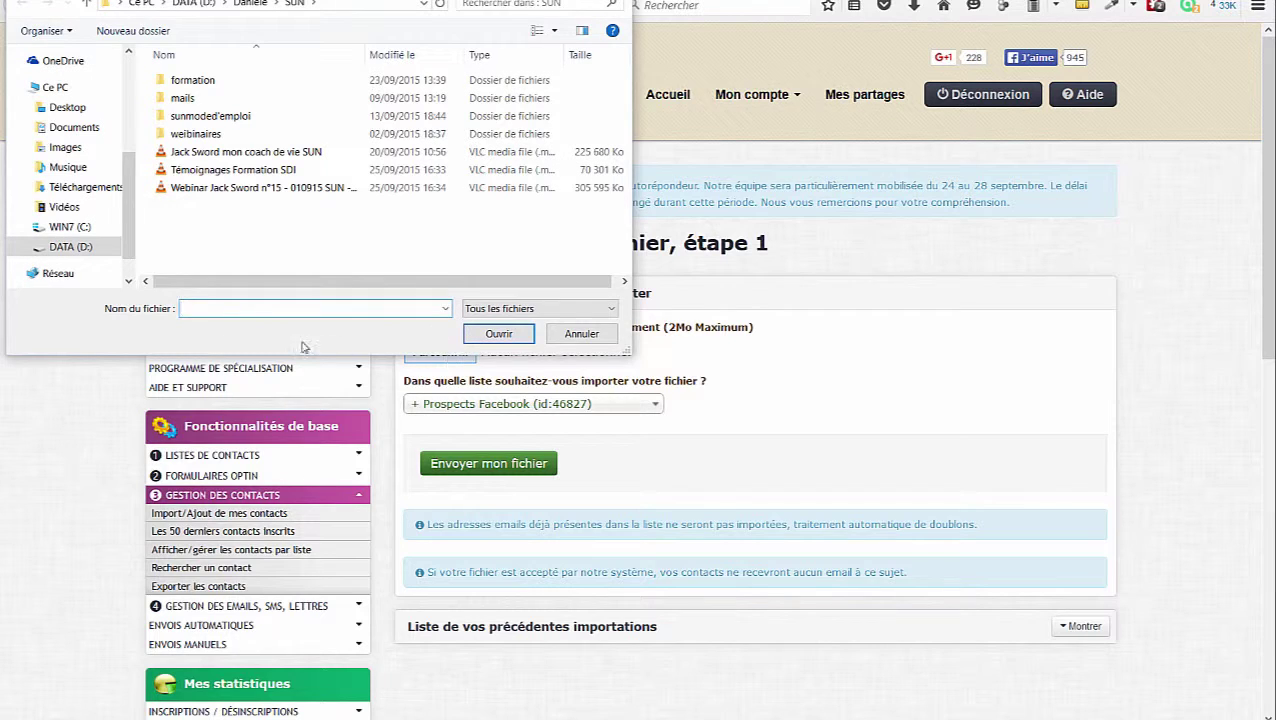
pyautogui.click(67, 107)
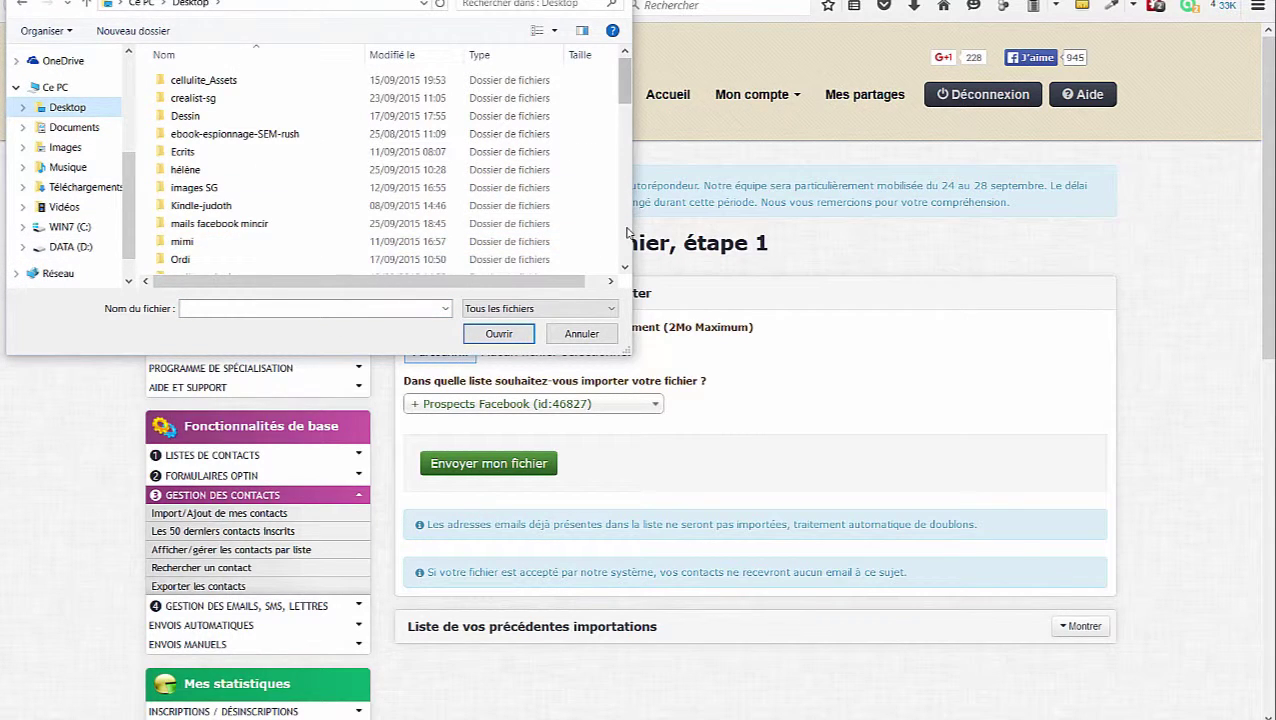
pyautogui.doubleClick(182, 243)
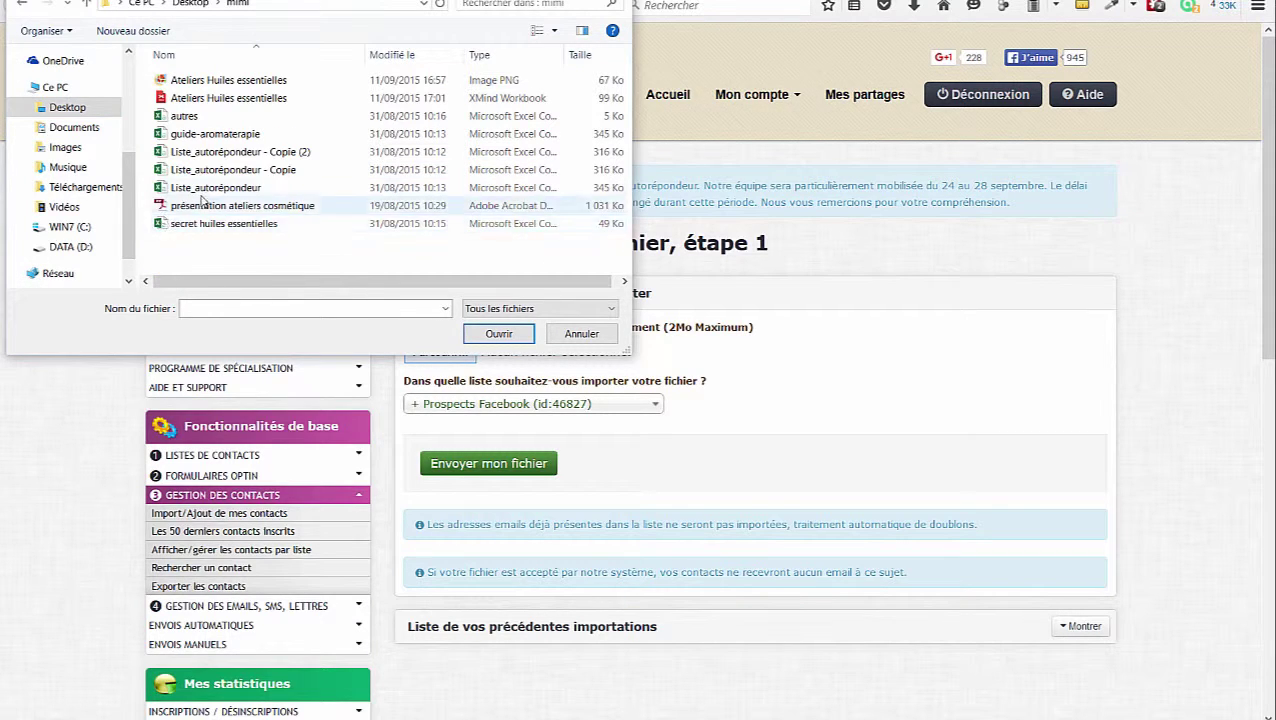
pyautogui.doubleClick(193, 188)
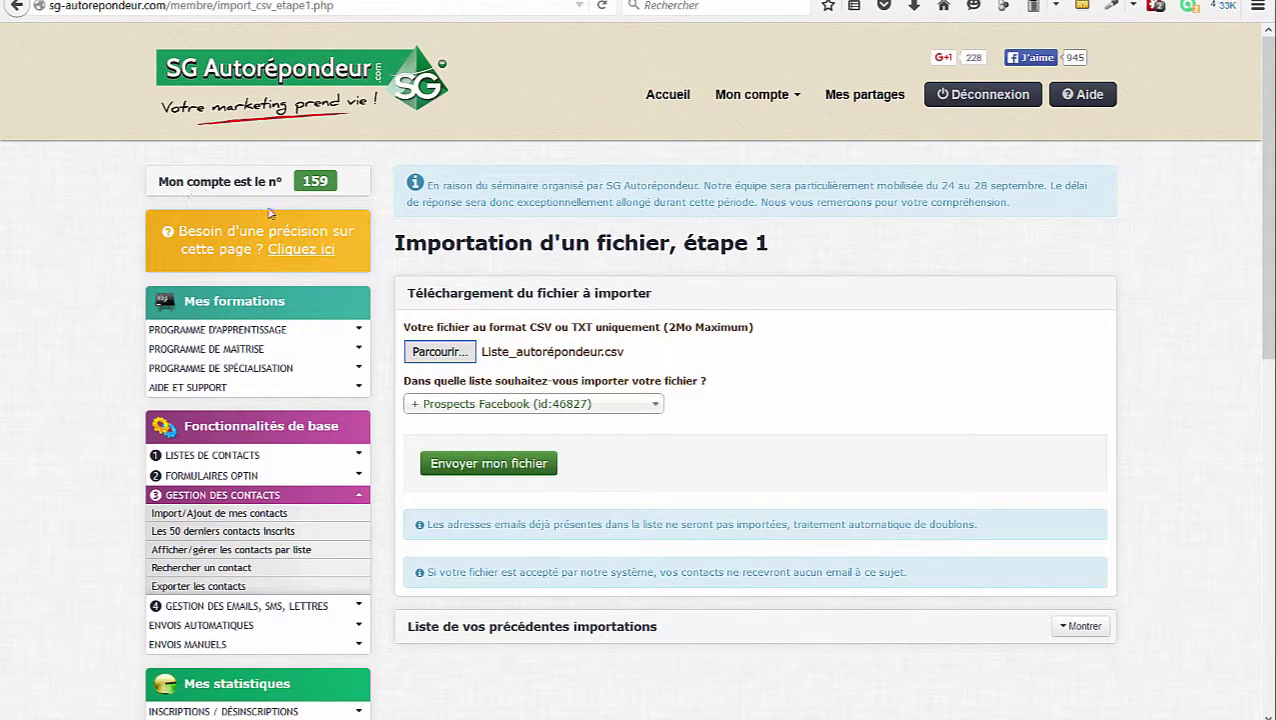
# Select pourtransfert as the destination list and submit the file for import
pyautogui.click(659, 405)
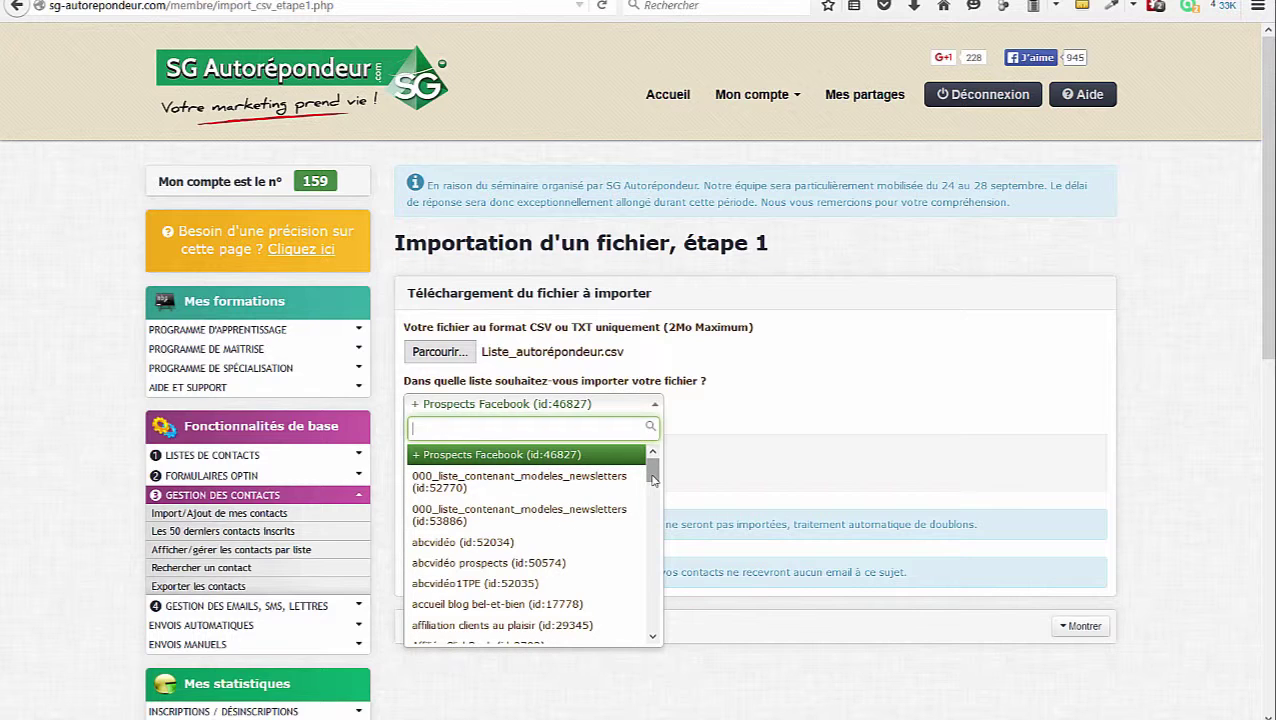
pyautogui.moveTo(652, 480); pyautogui.dragTo(671, 604)
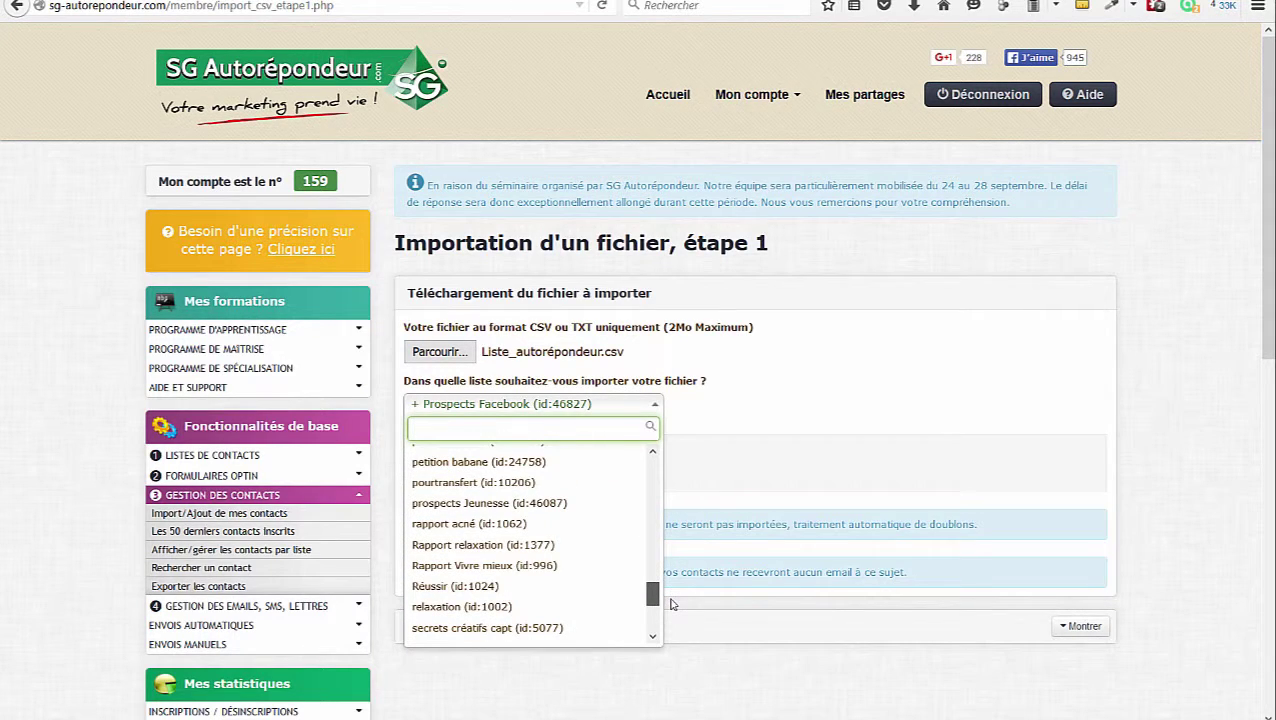
pyautogui.click(454, 484)
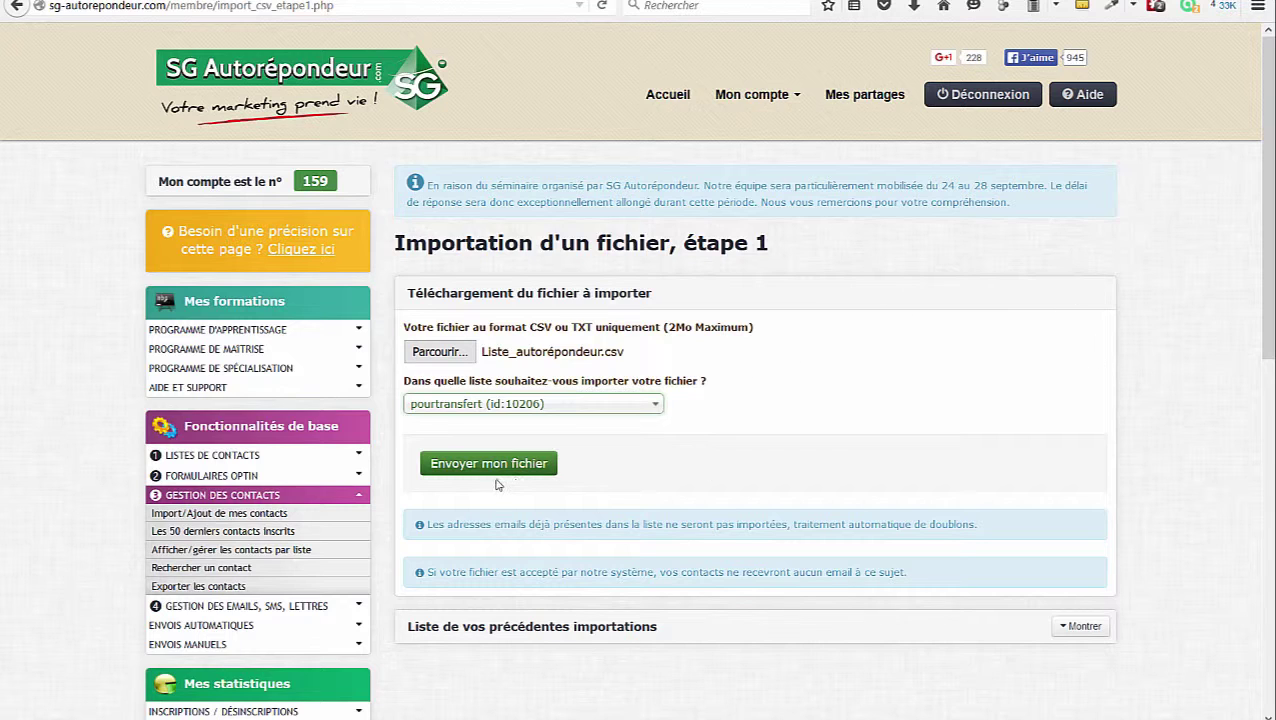
pyautogui.click(470, 474)
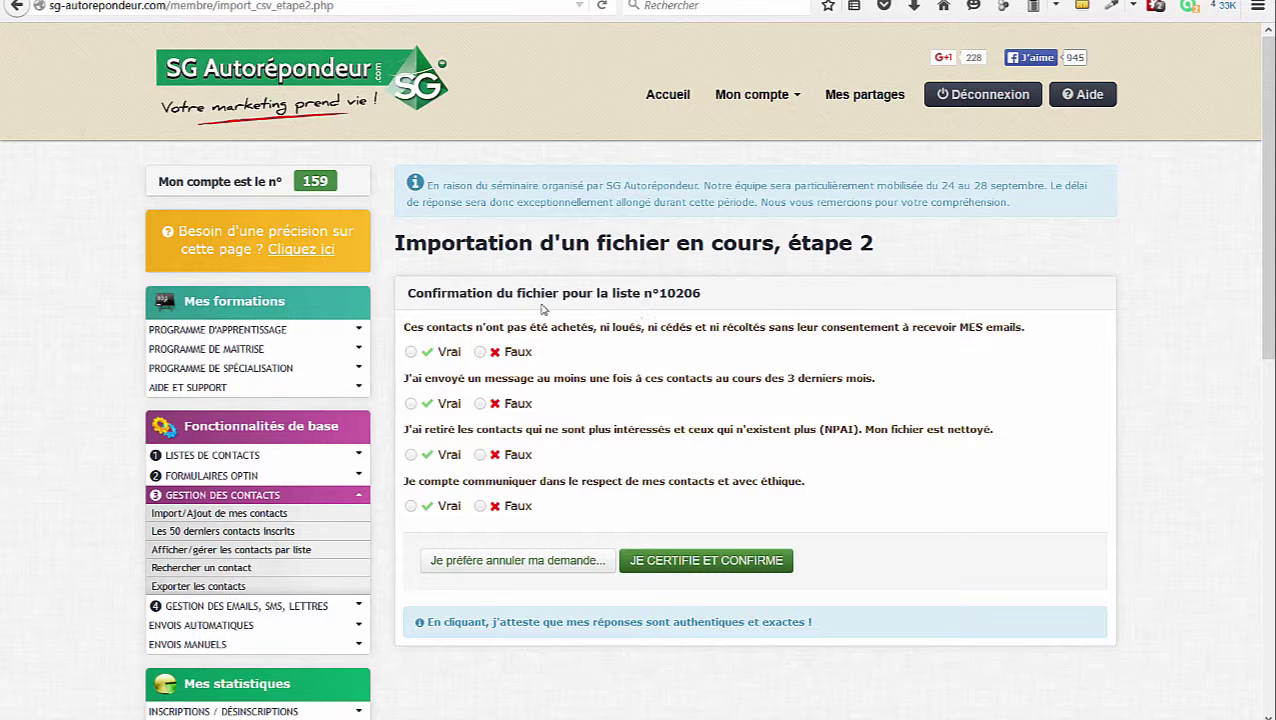
# Answer Vrai to all four statements about contact consent, recent messages, list cleaning and ethics, and certify the answers
pyautogui.click(410, 352)
pyautogui.click(410, 404)
pyautogui.click(410, 455)
pyautogui.click(412, 507)
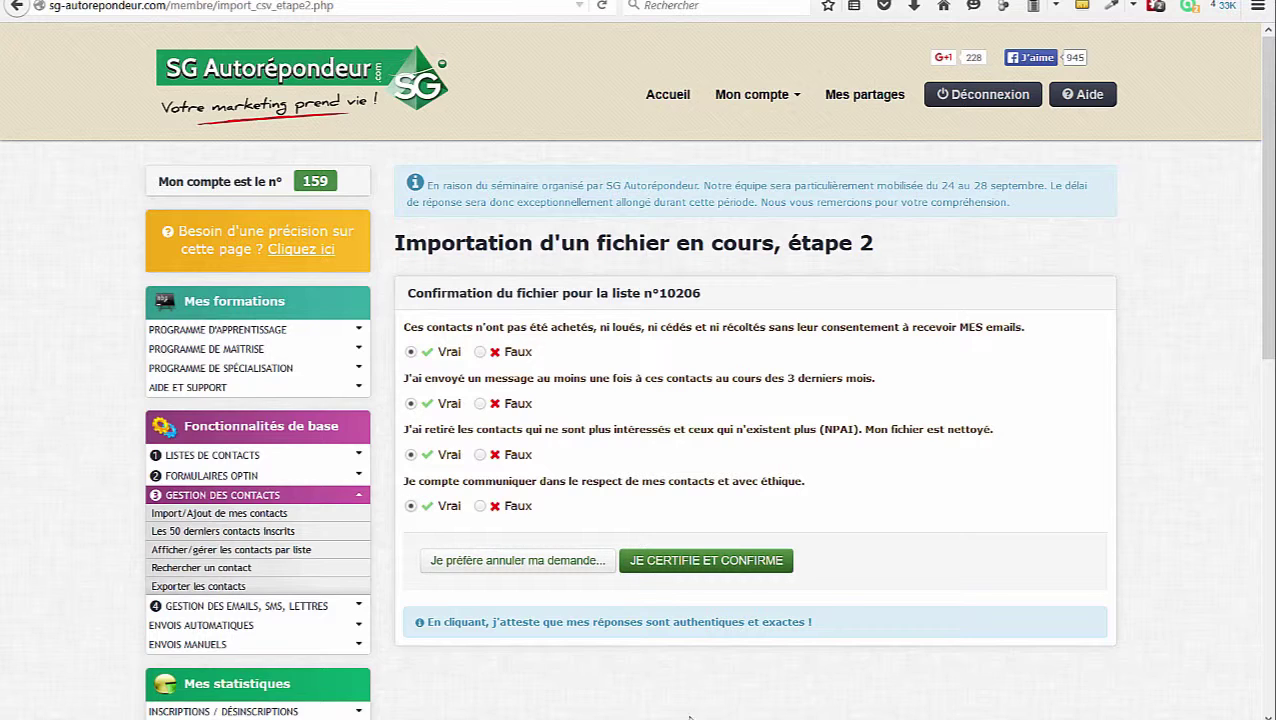
pyautogui.click(716, 562)
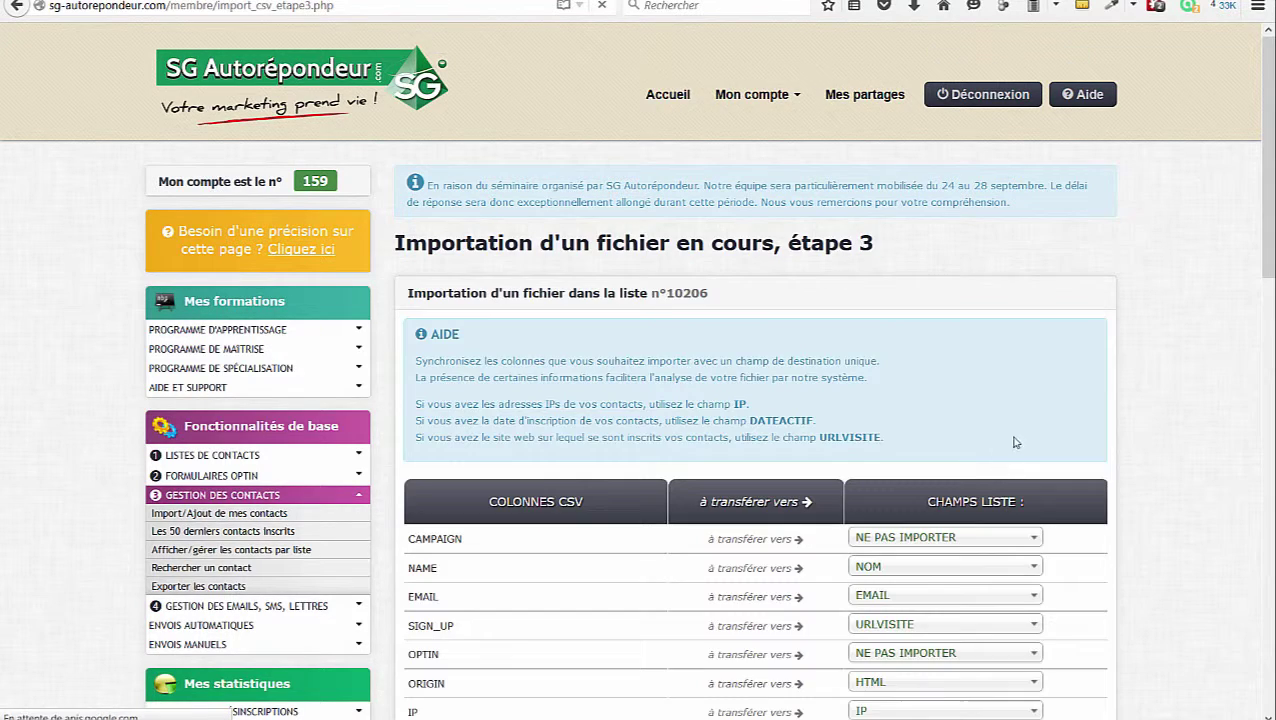
# Open the source file Liste_autorépondeur from the mimi folder to examine its columns, and return to the import's field mapping
pyautogui.scroll(-5, 1168, 340)
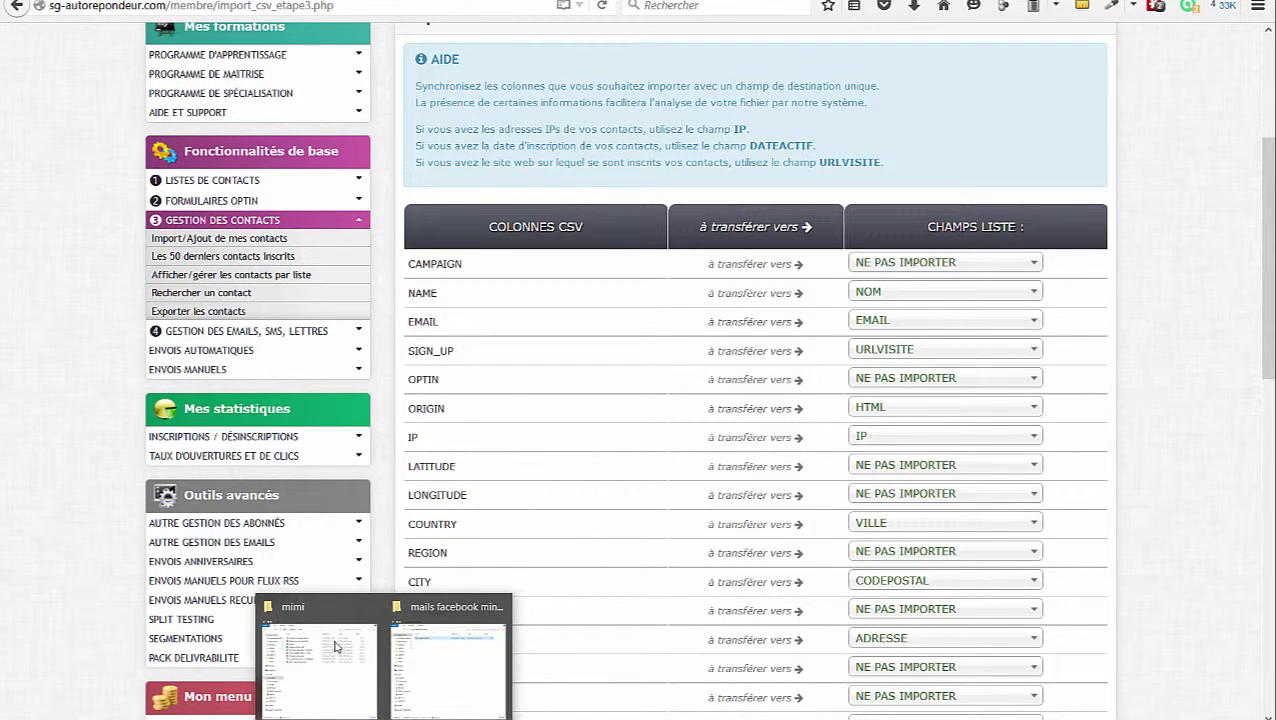
pyautogui.click(337, 645)
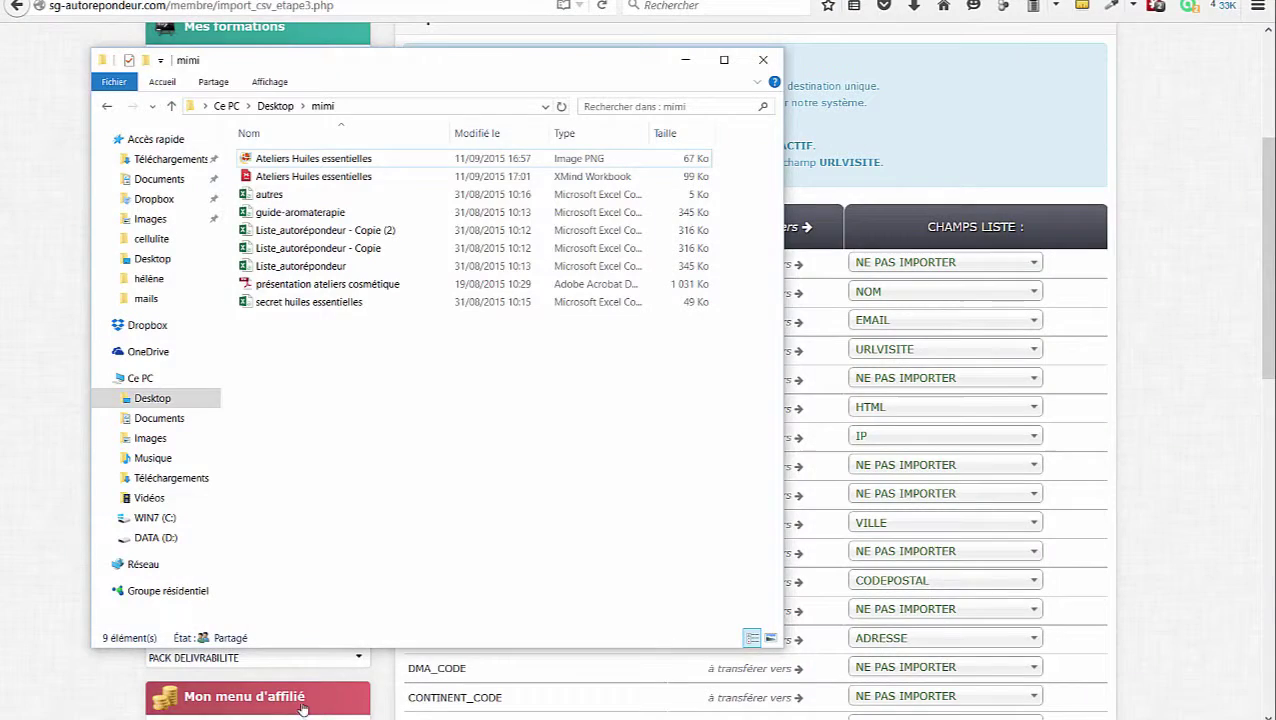
pyautogui.doubleClick(290, 266)
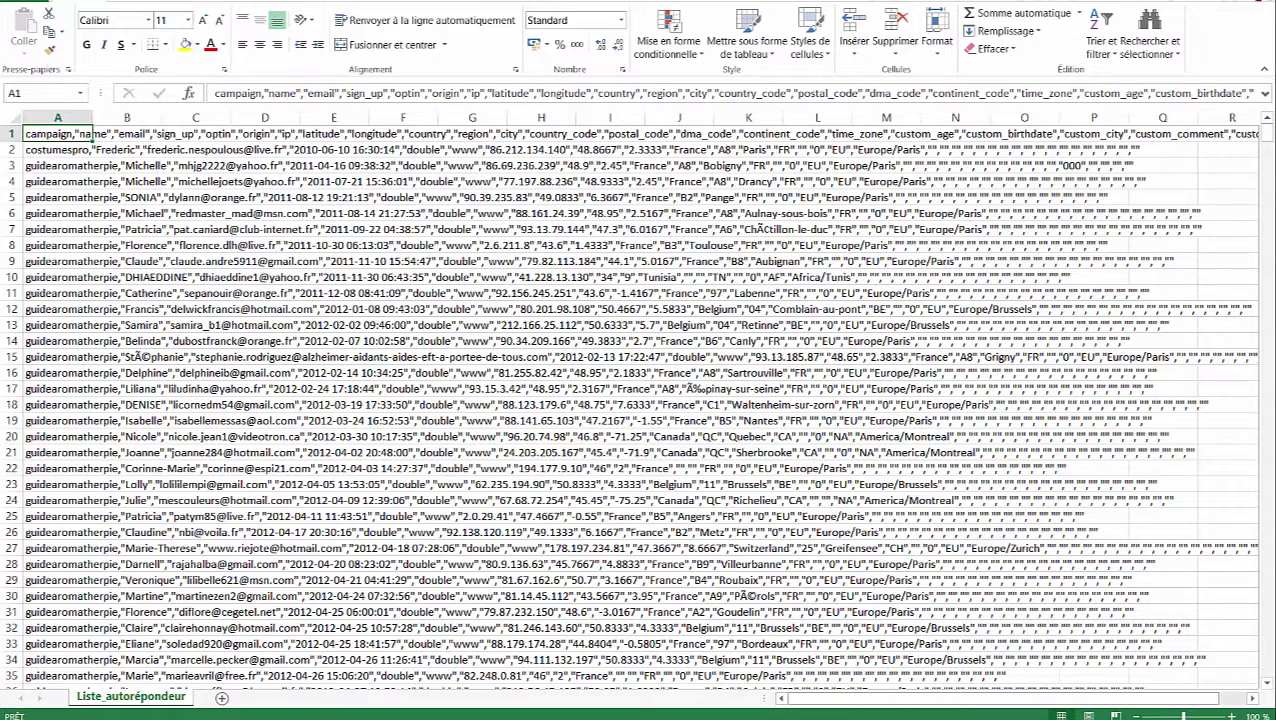
pyautogui.click(1214, 1)
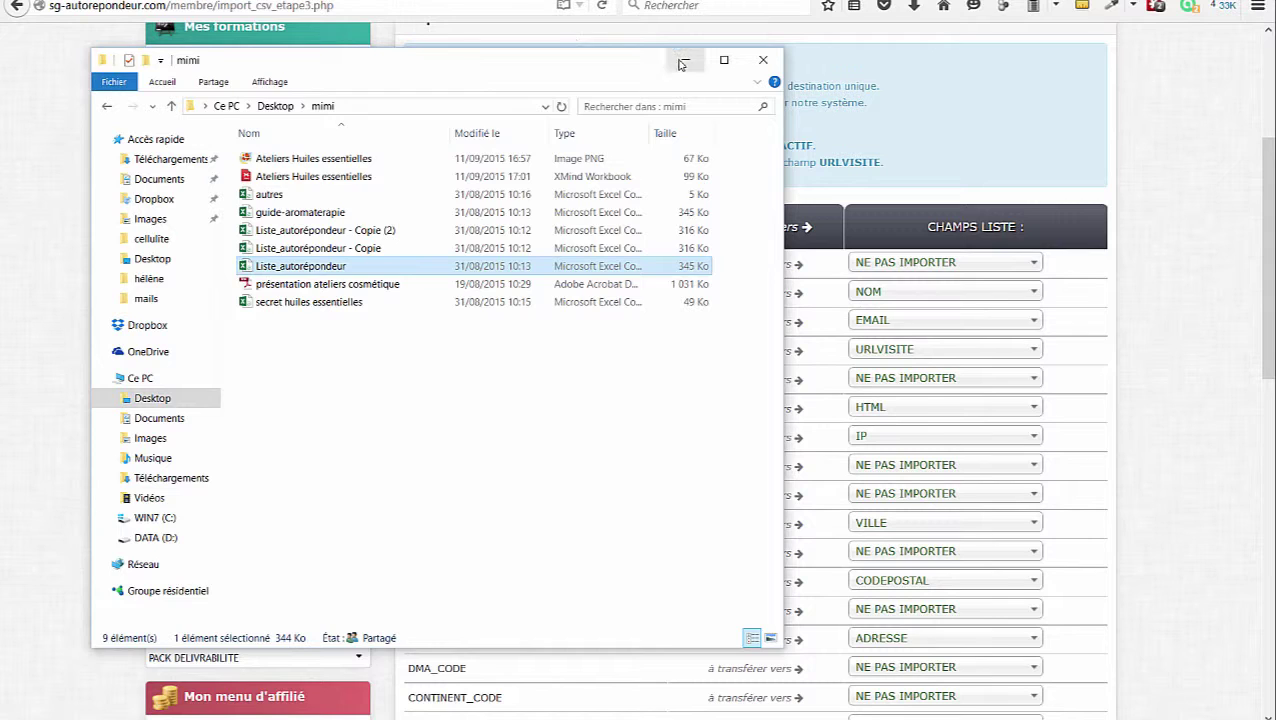
pyautogui.click(685, 59)
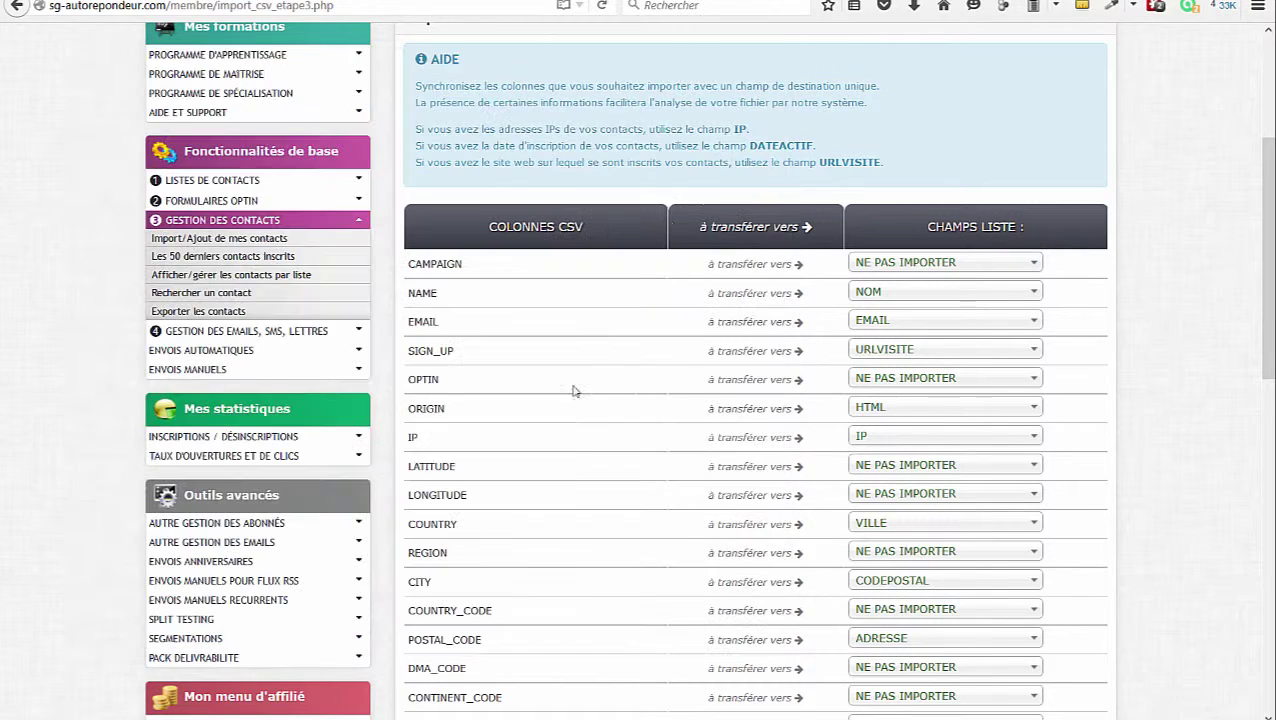
# Examine the destination fields available for the CAMPAIGN column and review the mapping of the remaining CSV columns
pyautogui.click(1034, 263)
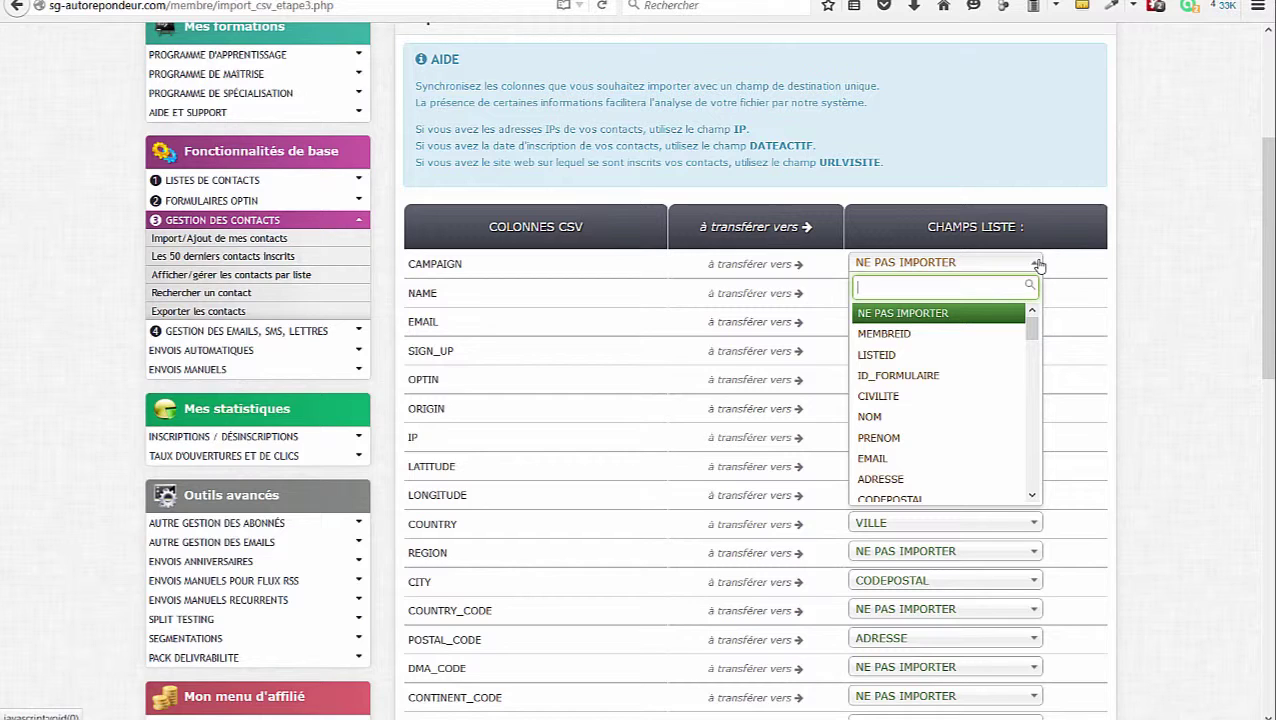
pyautogui.click(1162, 327)
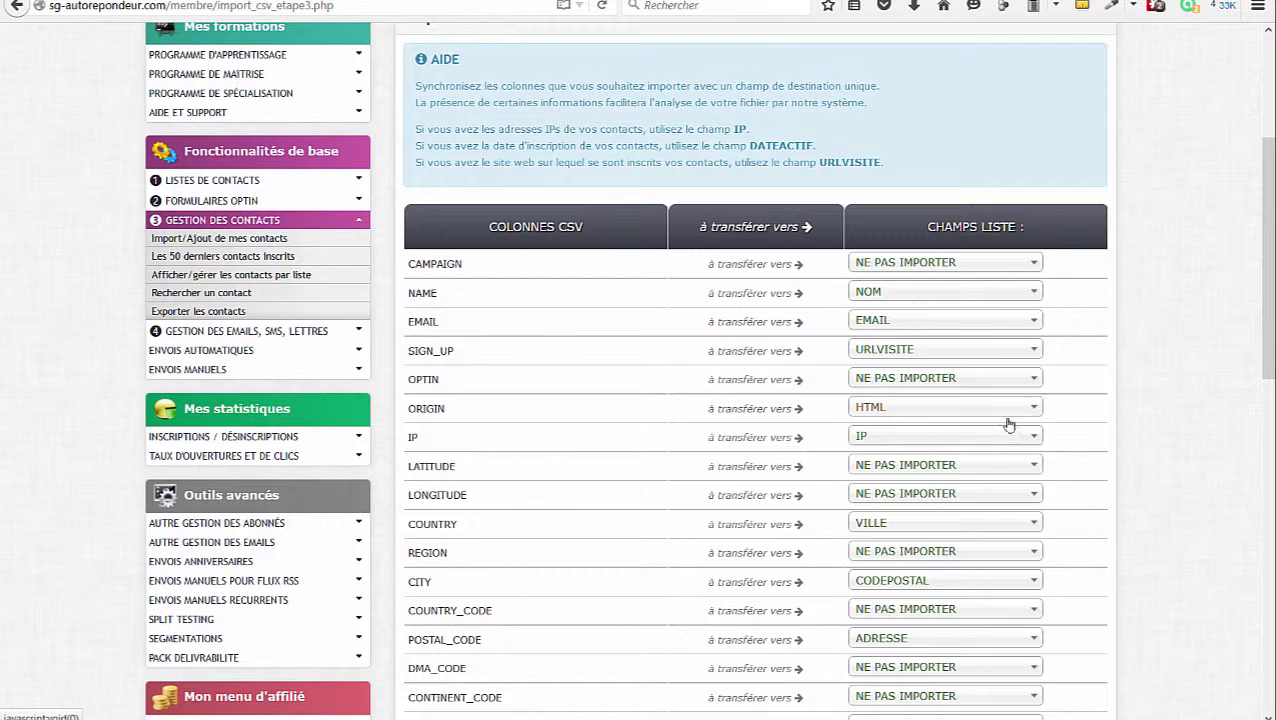
pyautogui.scroll(-5, 633, 459)
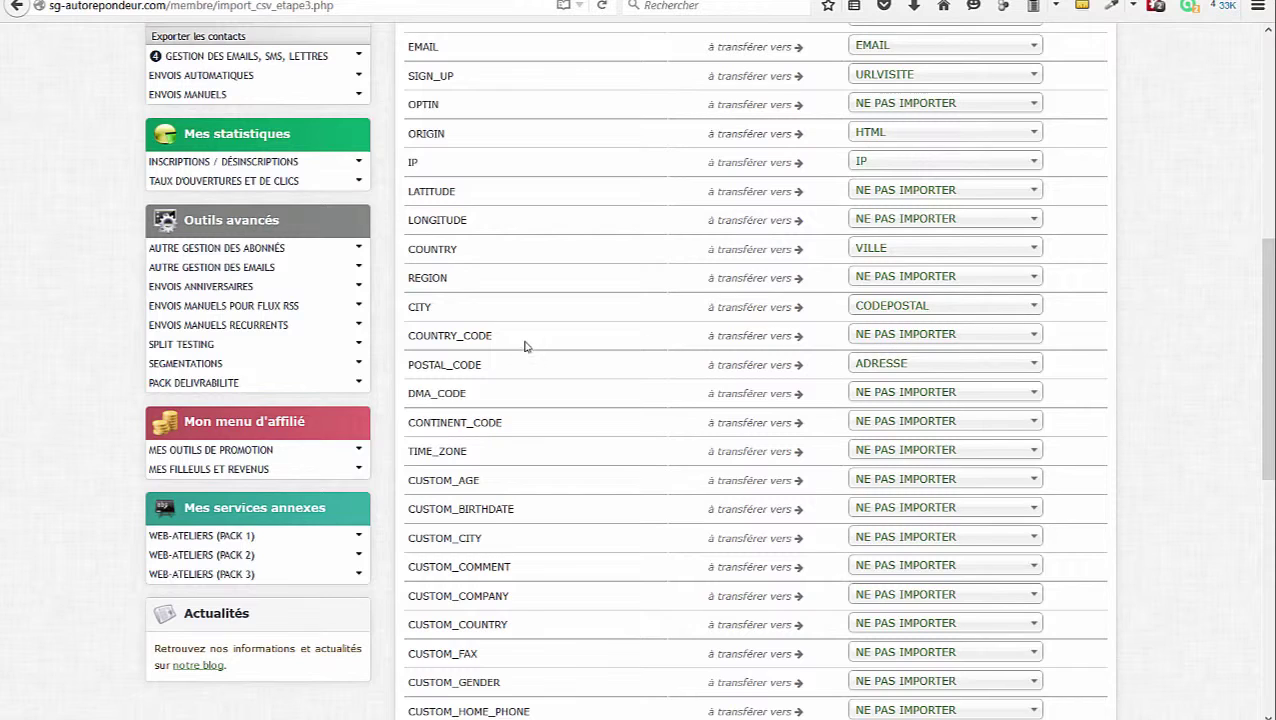
pyautogui.scroll(-3, 692, 299)
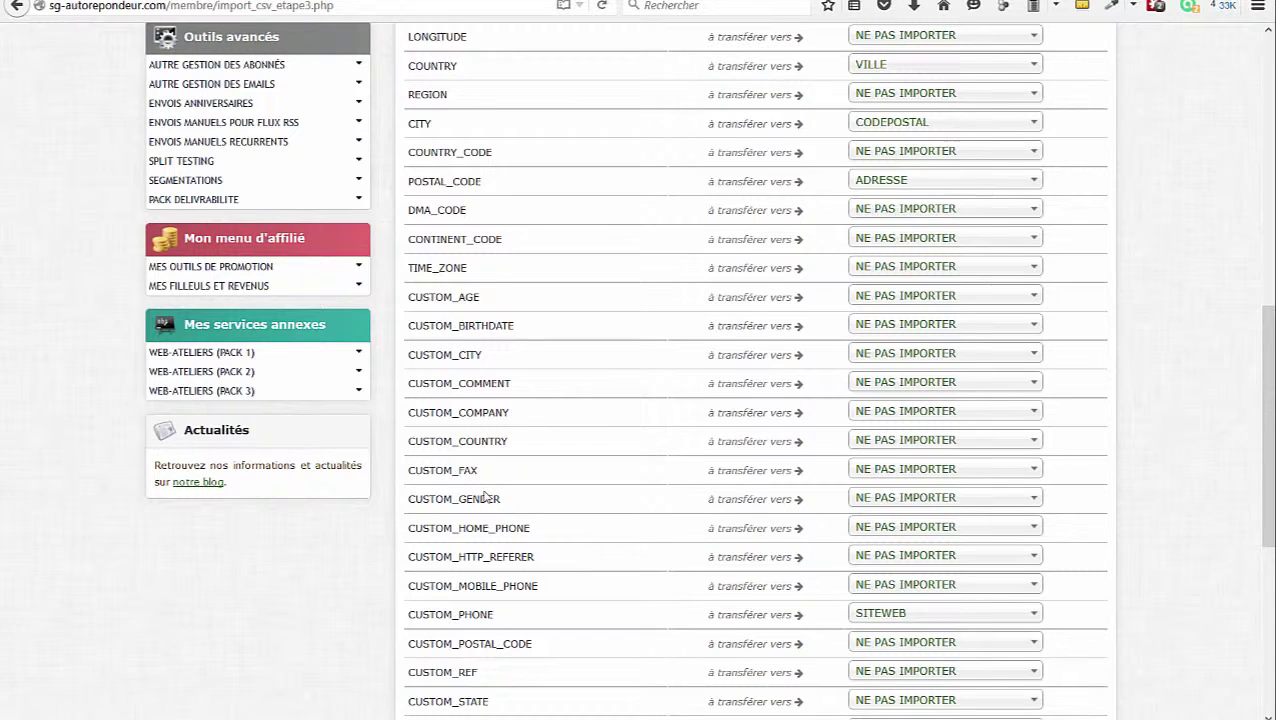
pyautogui.scroll(-3, 484, 497)
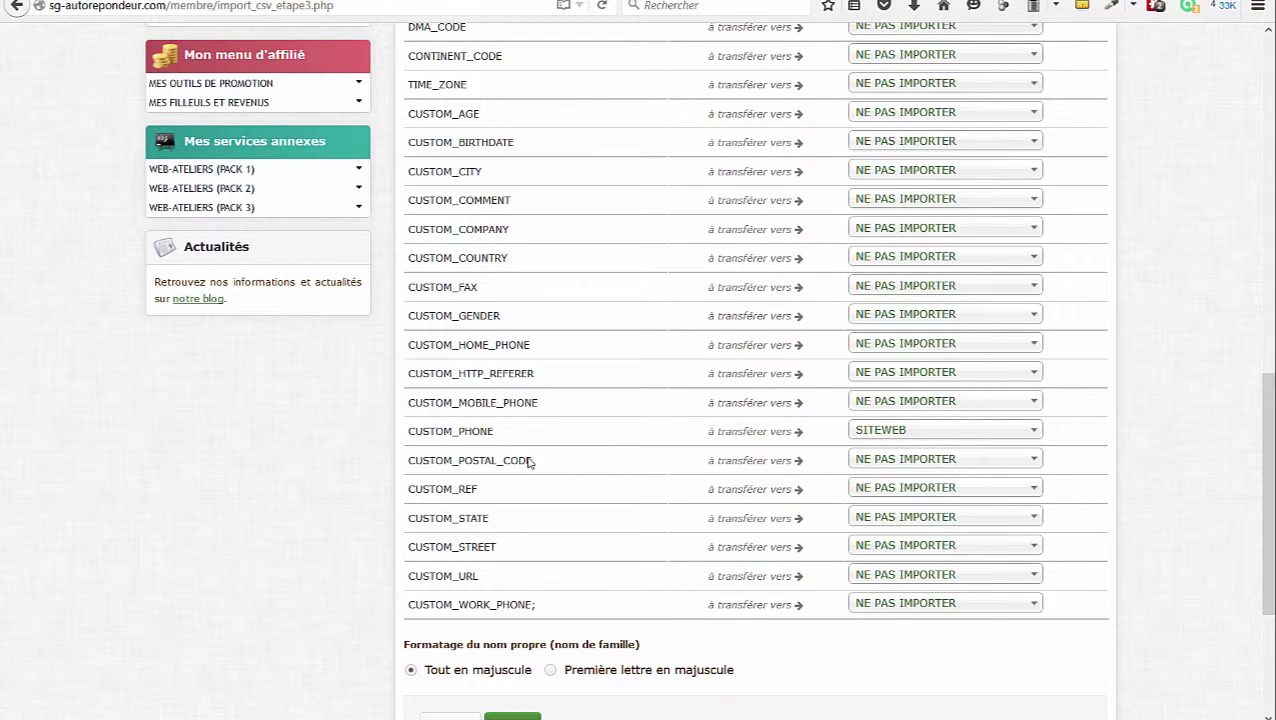
# Set the family name formatting to Première lettre en majuscule and validate the import mapping
pyautogui.scroll(-5, 578, 618)
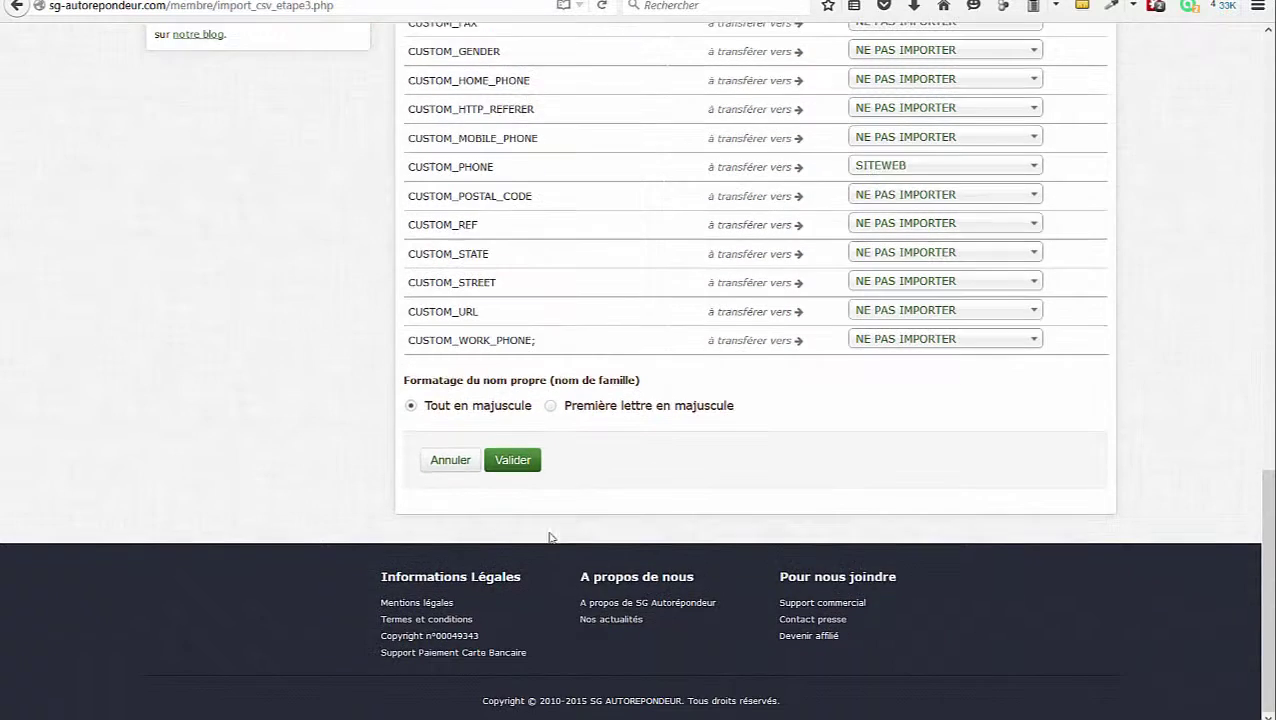
pyautogui.scroll(2, 550, 530)
pyautogui.scroll(1, 556, 500)
pyautogui.click(550, 589)
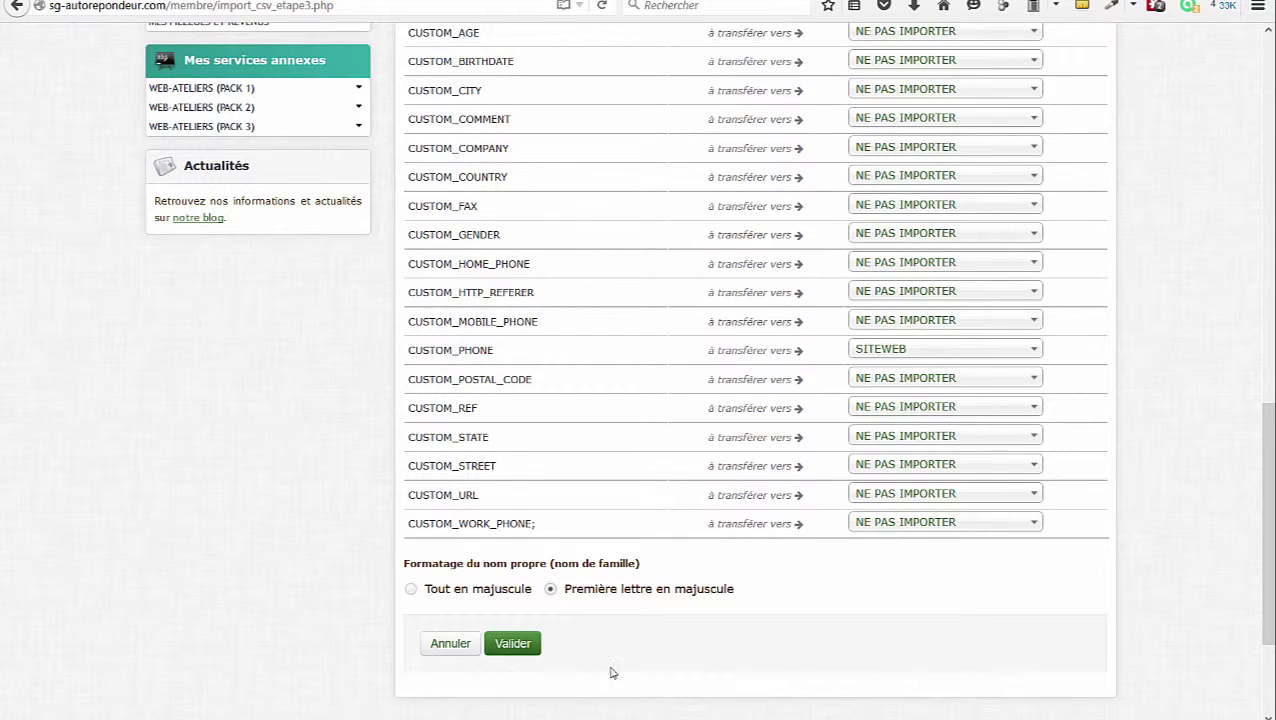
pyautogui.click(512, 643)
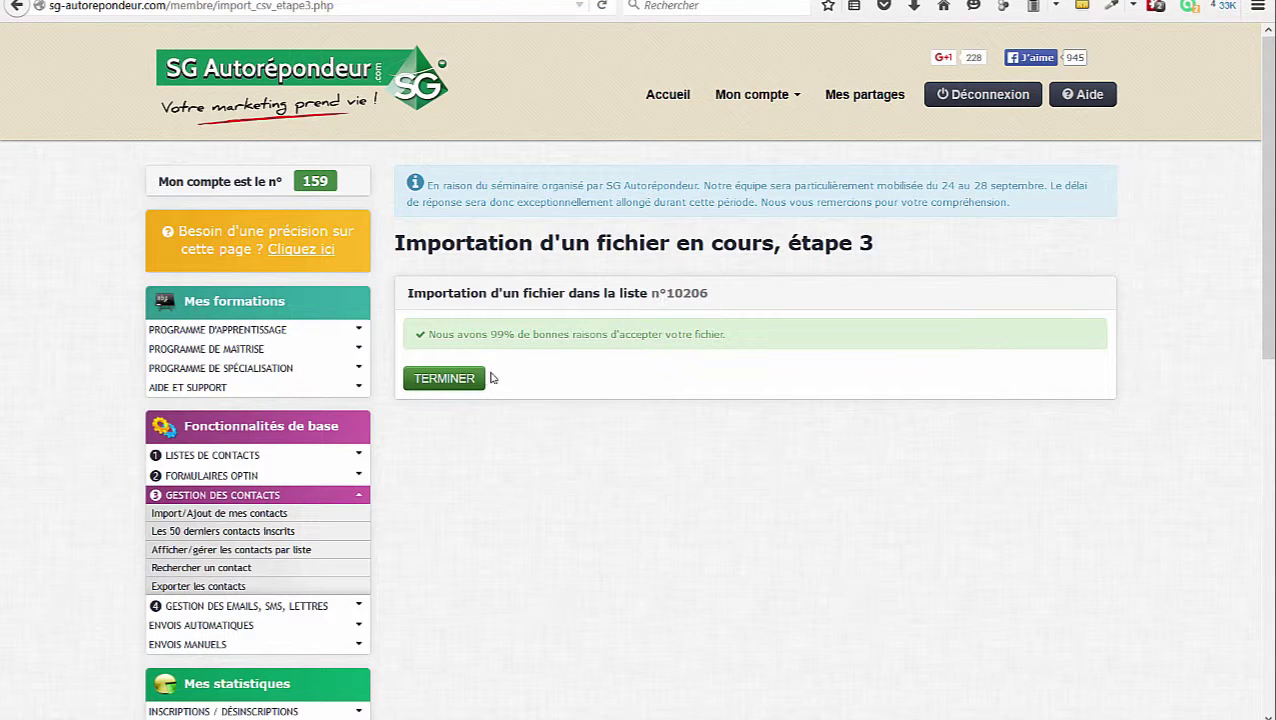
# Finish the file import and check the subscriber figures for pourtransfert in the overview of existing contact lists
pyautogui.click(441, 379)
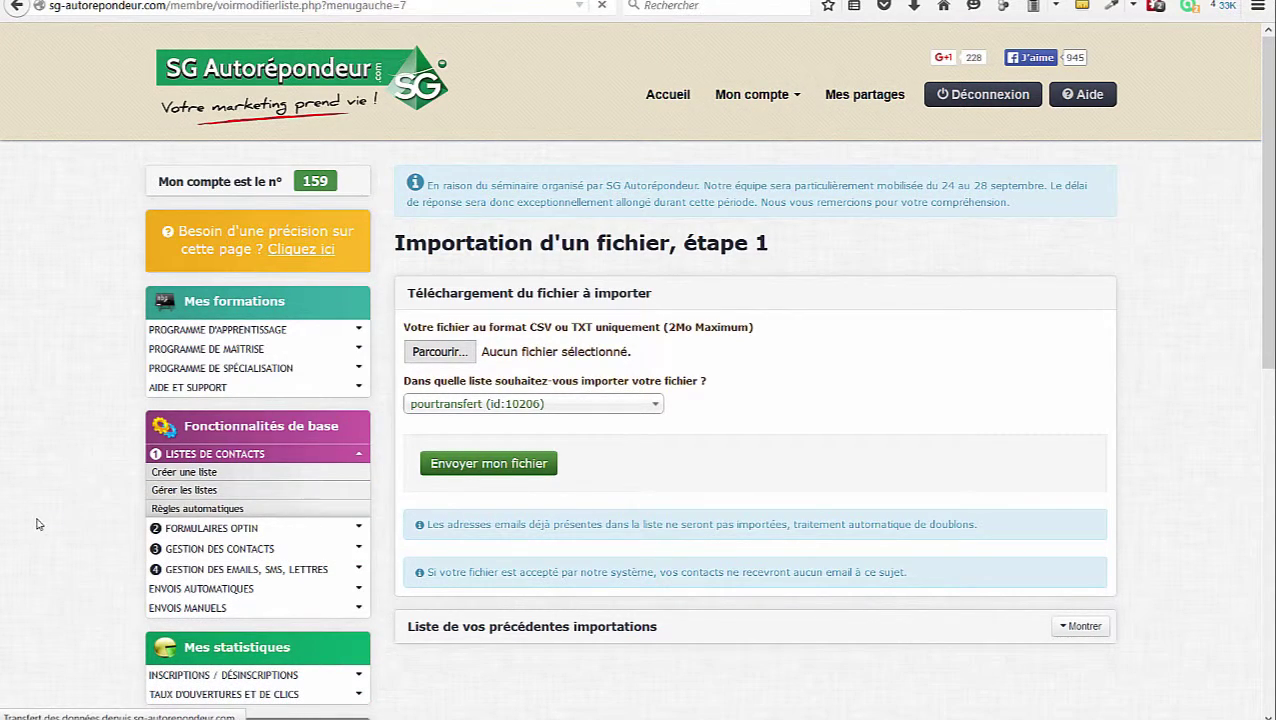
pyautogui.scroll(-1, 783, 577)
pyautogui.scroll(-10, 783, 577)
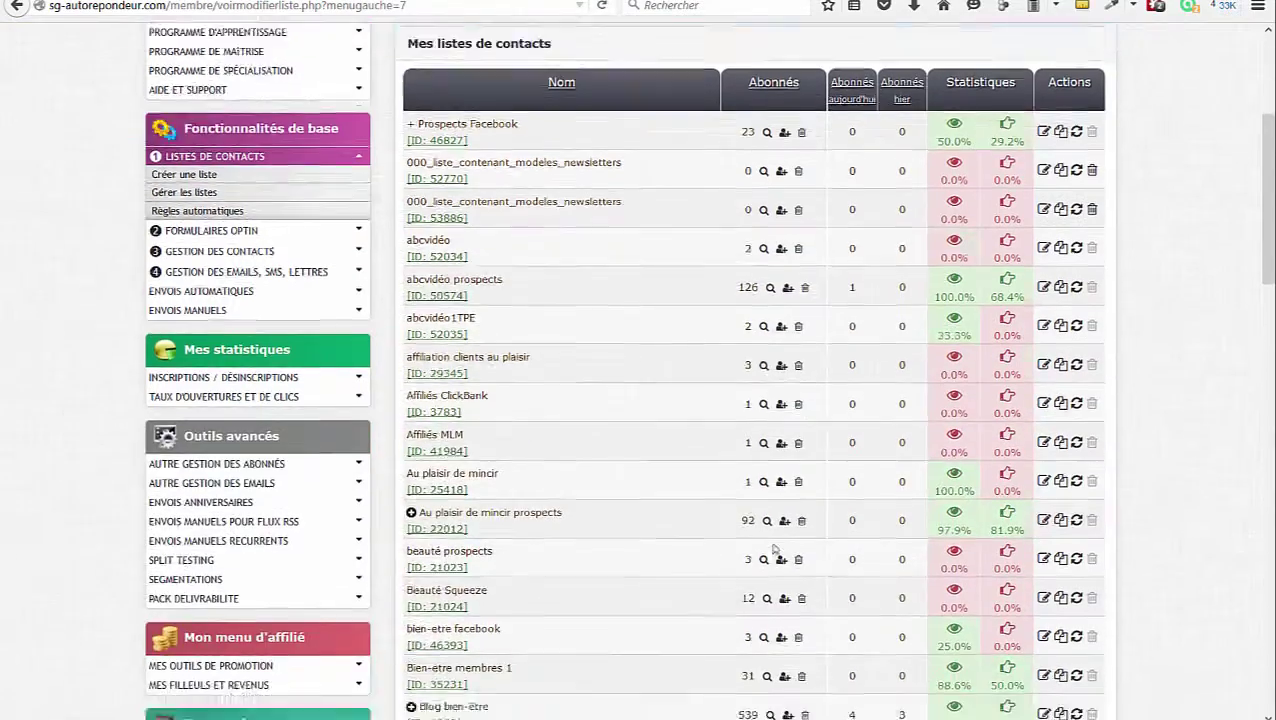
pyautogui.scroll(-6, 775, 549)
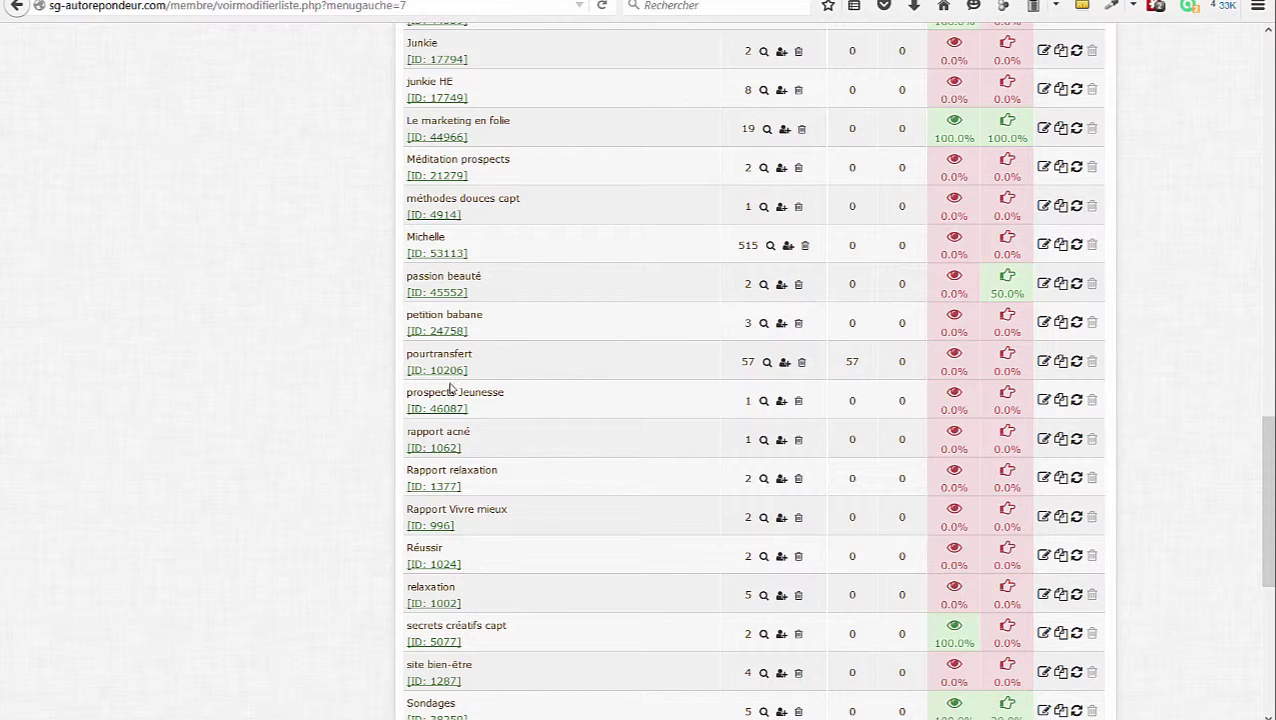
# Display the subscribers of the pourtransfert list in the per-list contact management and review the imported contacts' names and sign-up details
pyautogui.scroll(15, 203, 414)
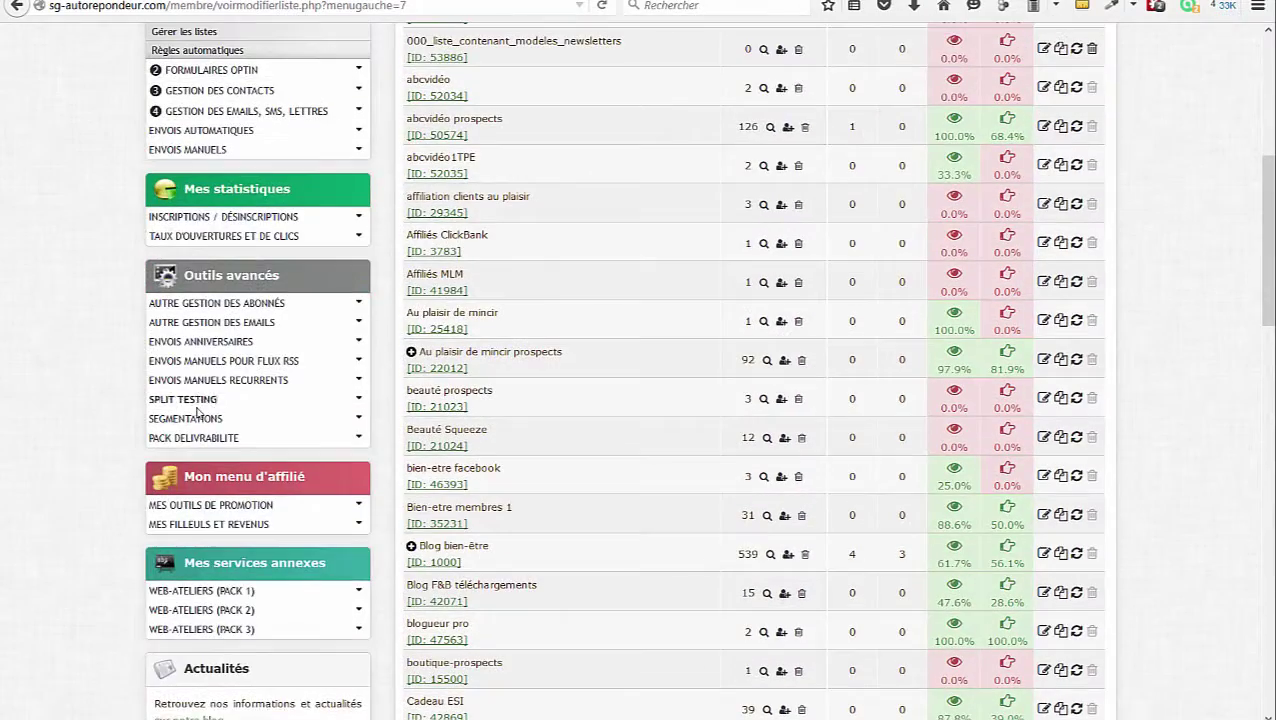
pyautogui.scroll(5, 205, 395)
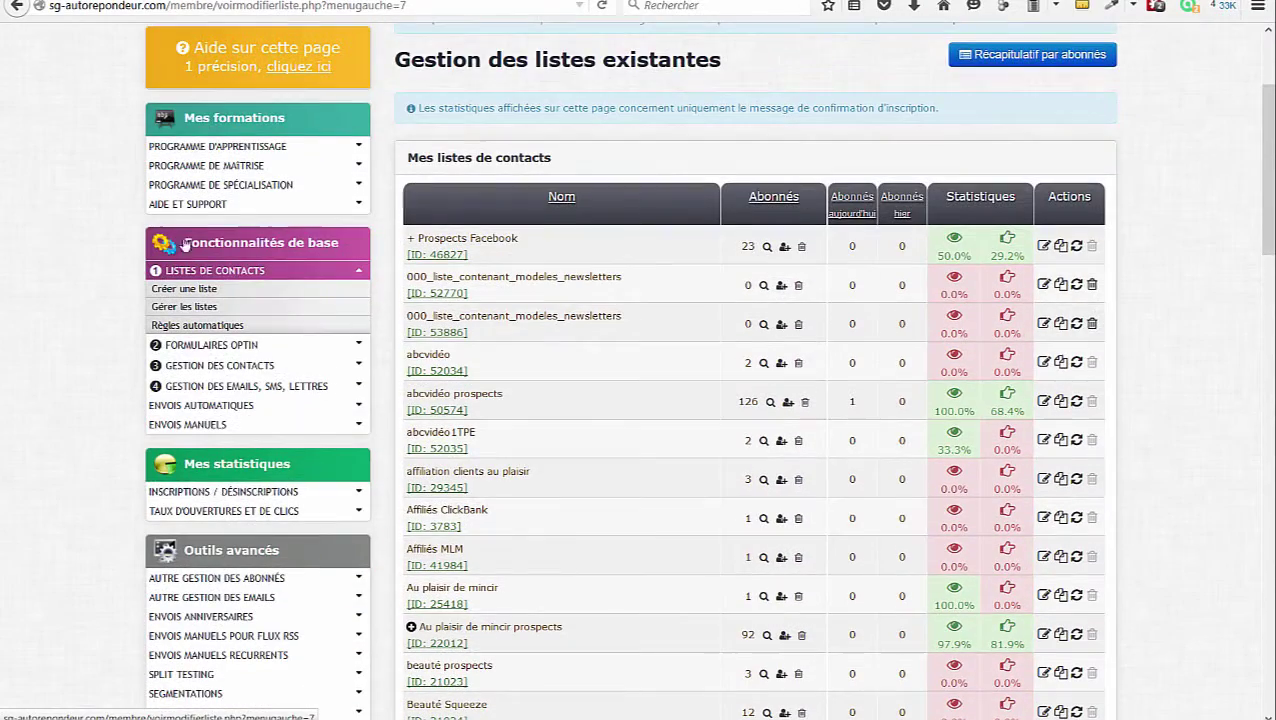
pyautogui.click(205, 366)
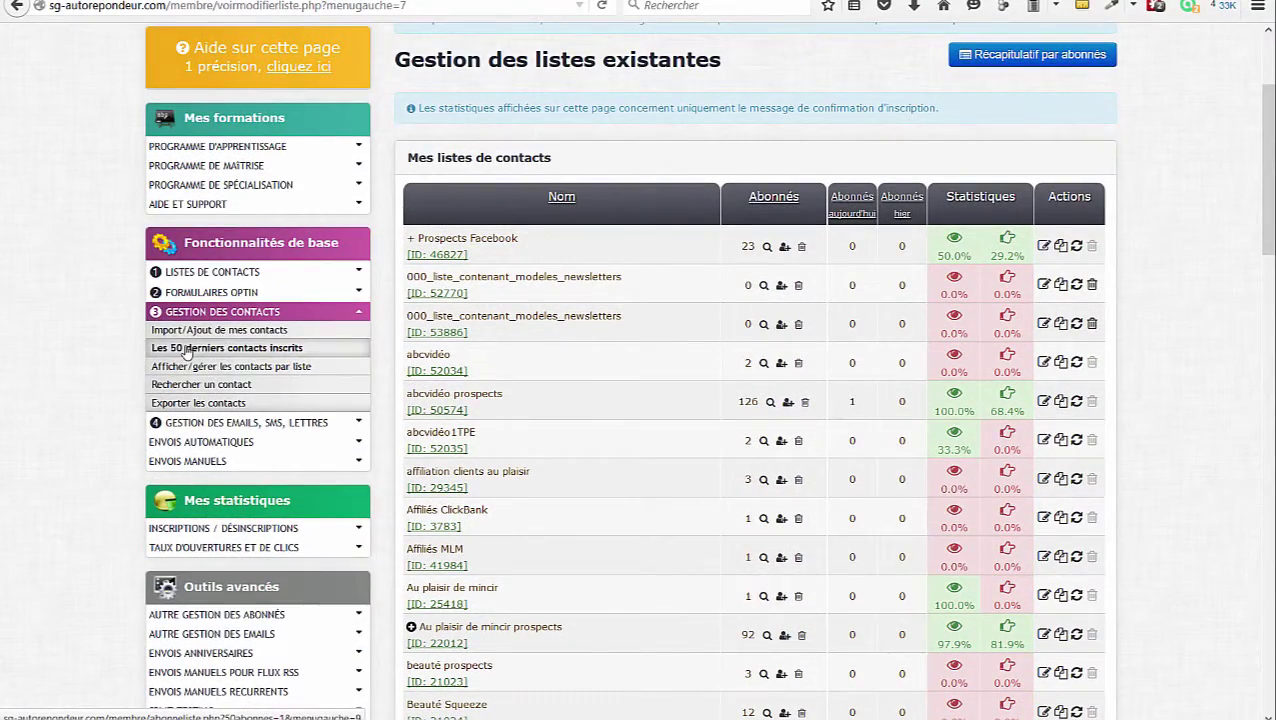
pyautogui.click(185, 370)
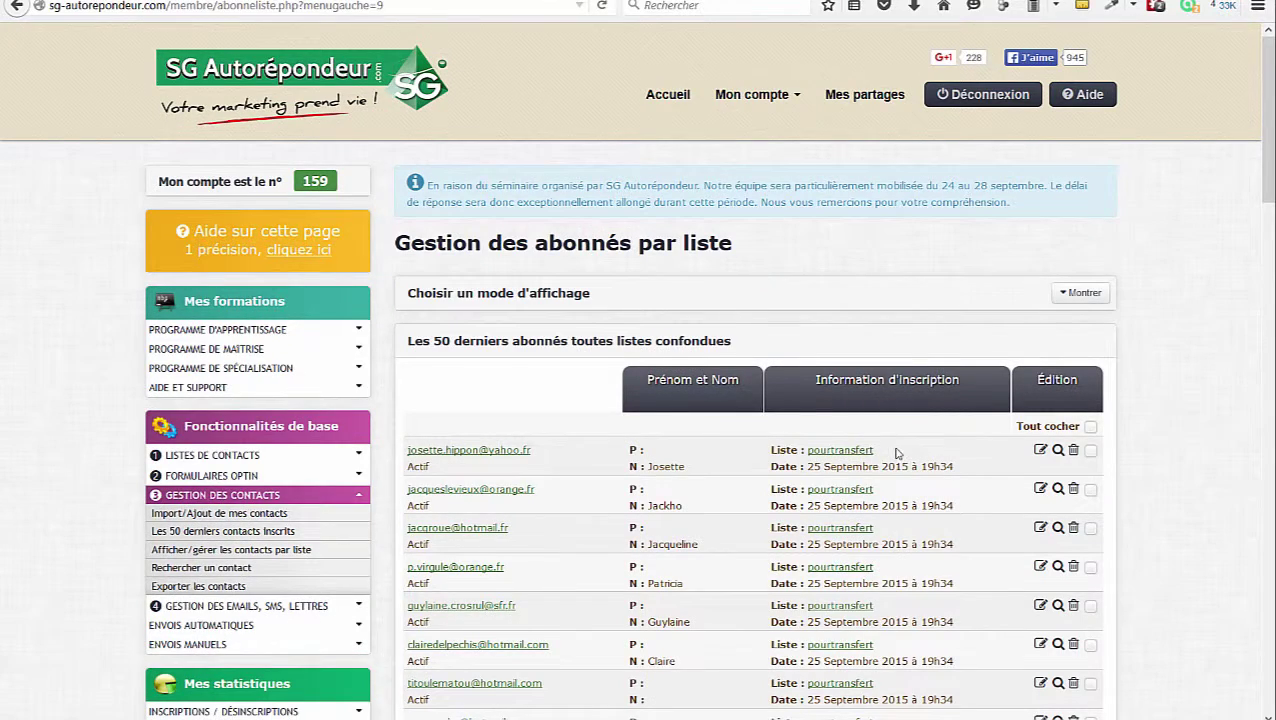
pyautogui.scroll(-2, 897, 453)
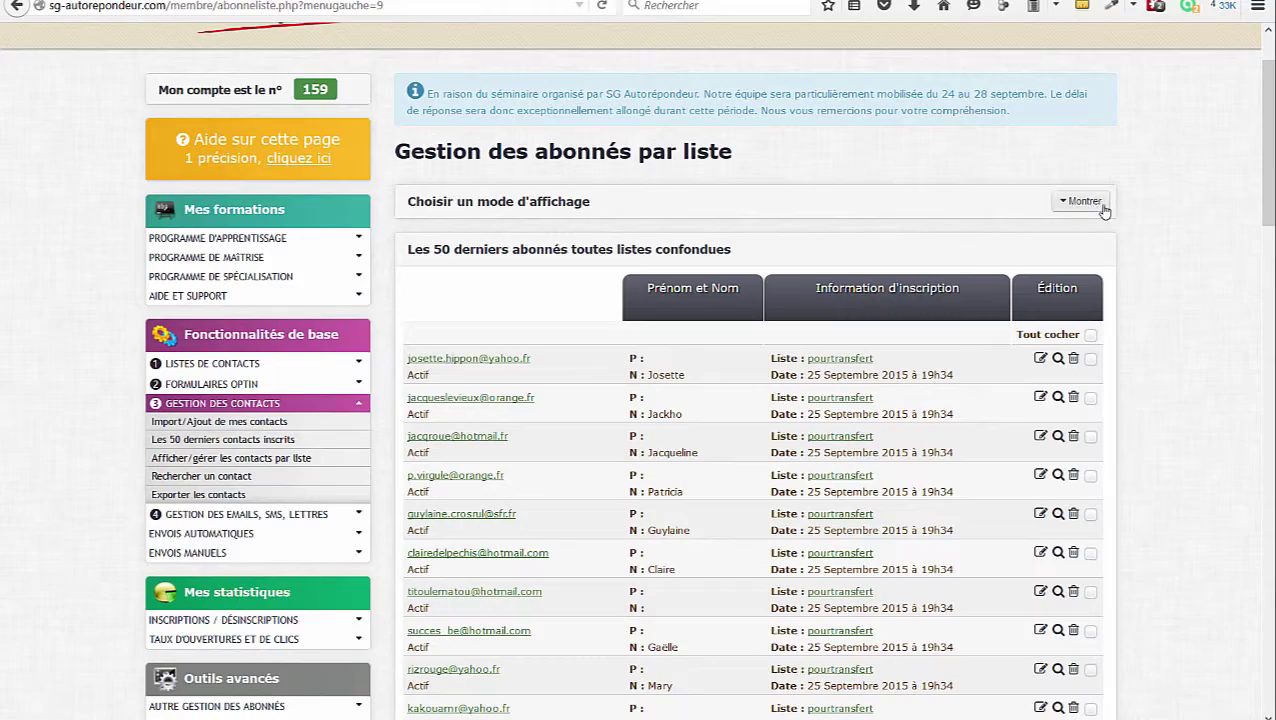
pyautogui.click(1085, 202)
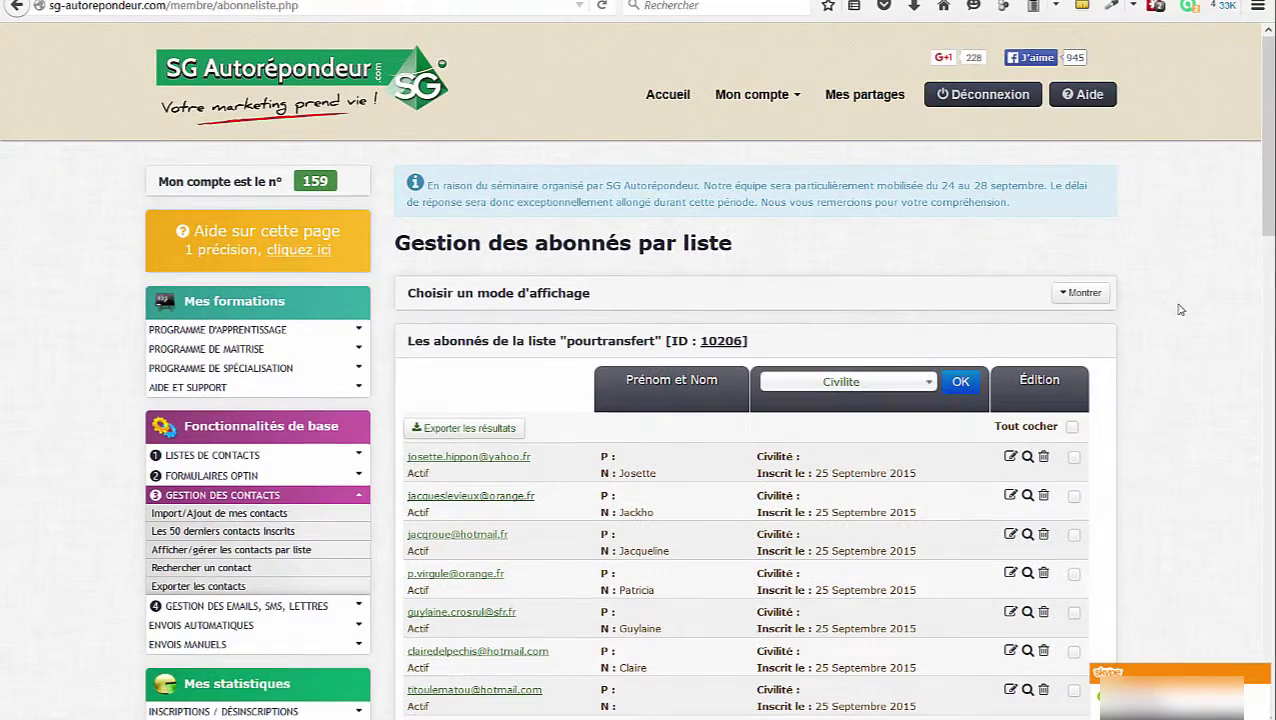
pyautogui.scroll(-5, 1180, 310)
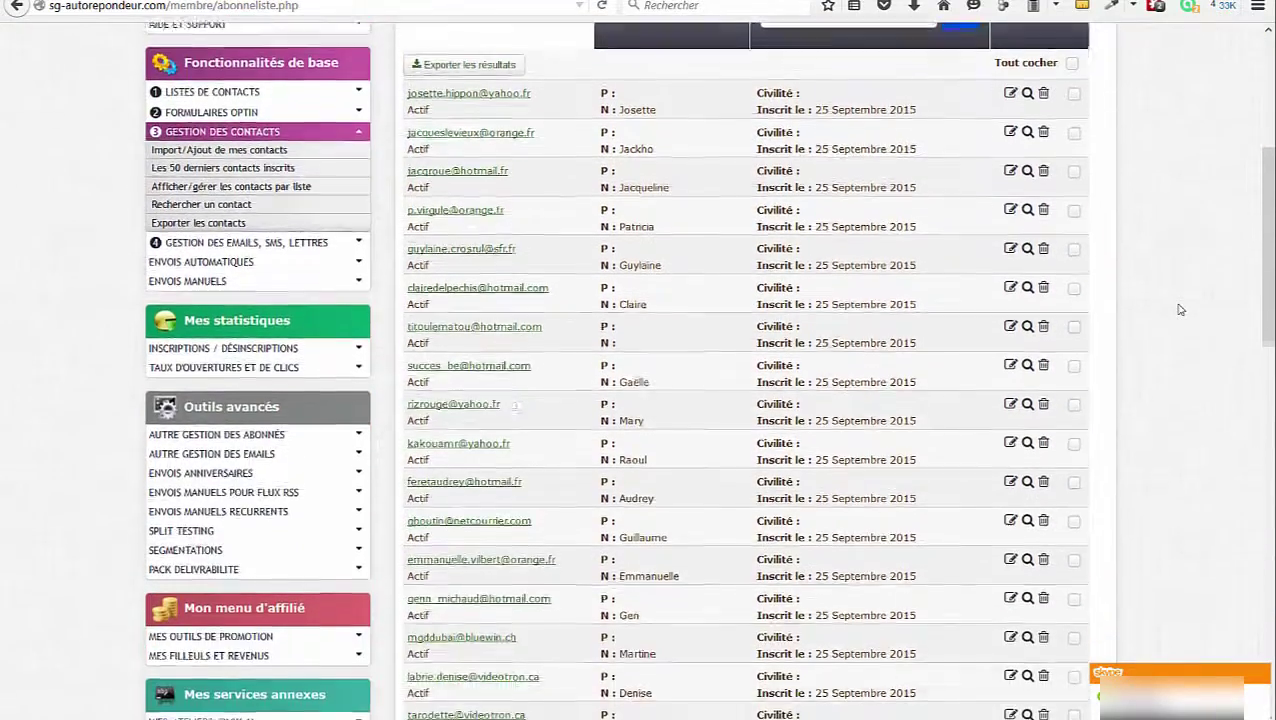
pyautogui.scroll(-6, 1180, 310)
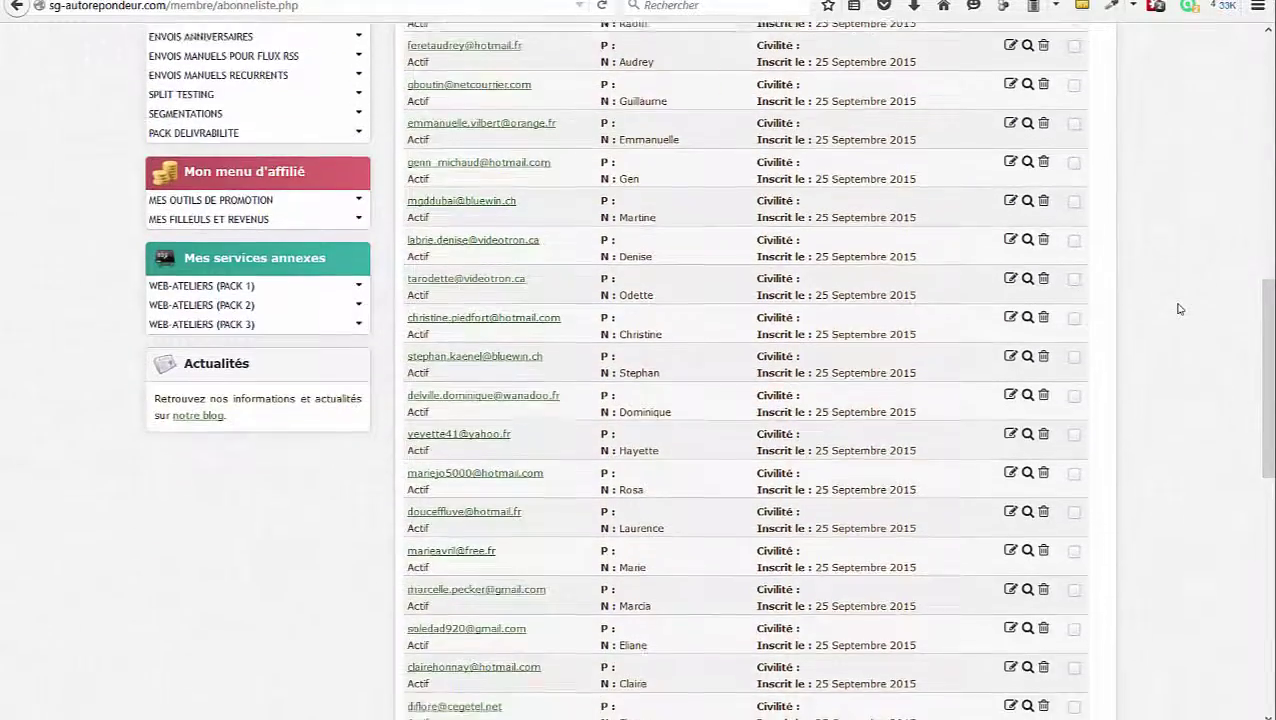